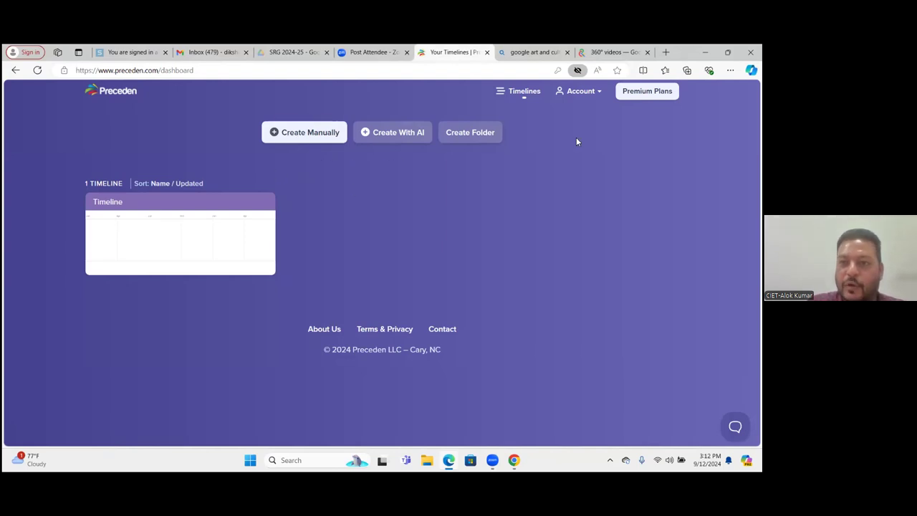
Step: Generate a visual timeline with AI on the topic "cold war era"
click(594, 93)
click(595, 93)
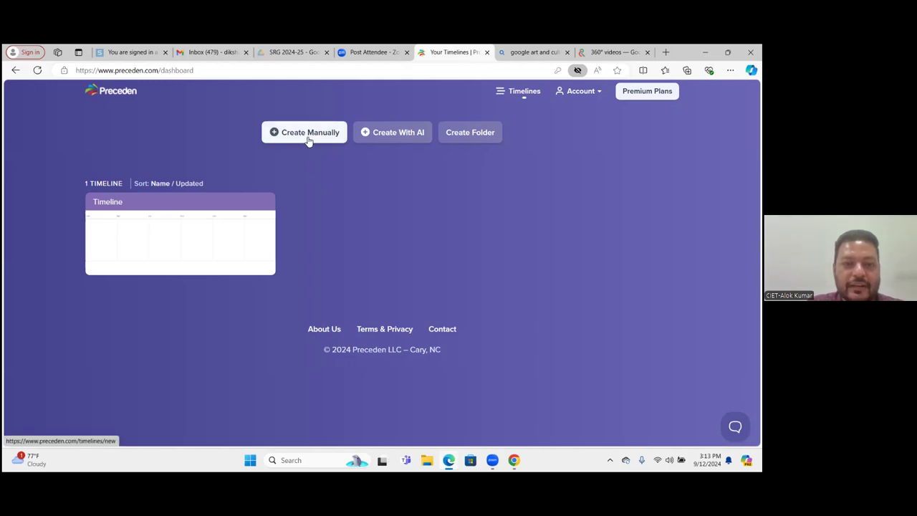
click(405, 137)
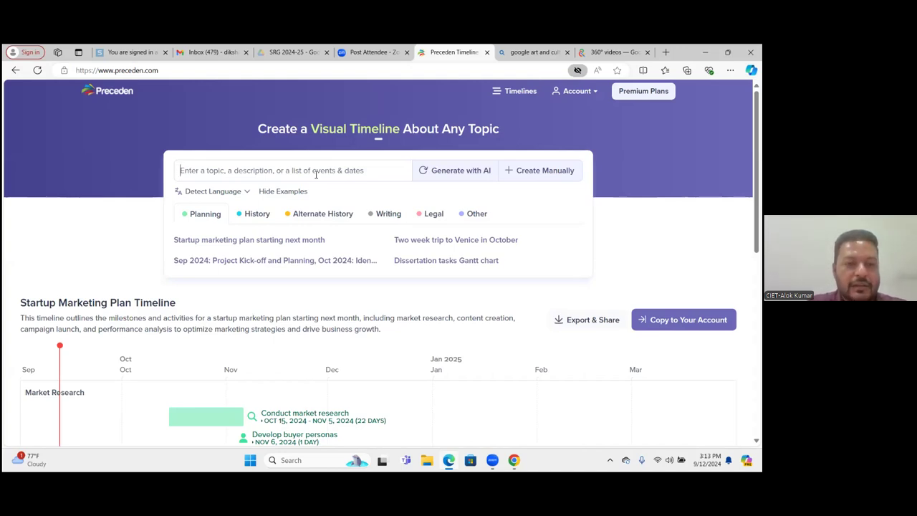
text(cold)
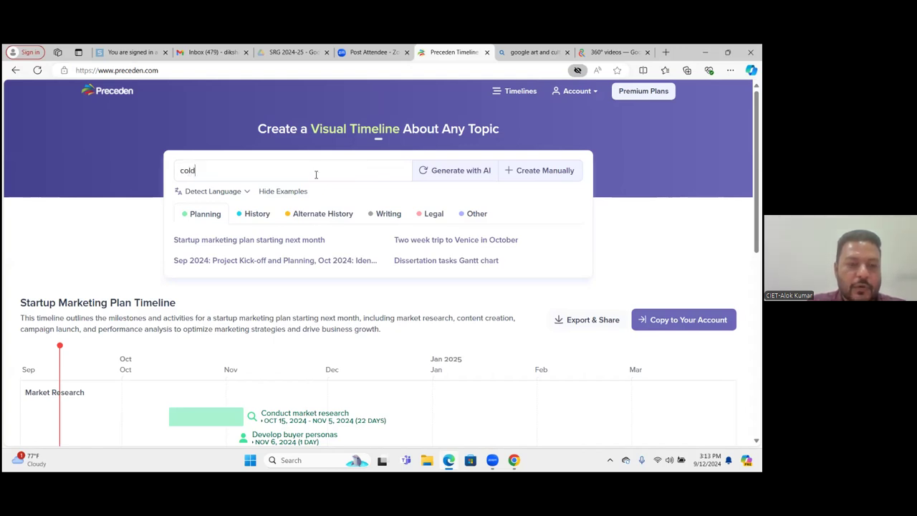
text( war )
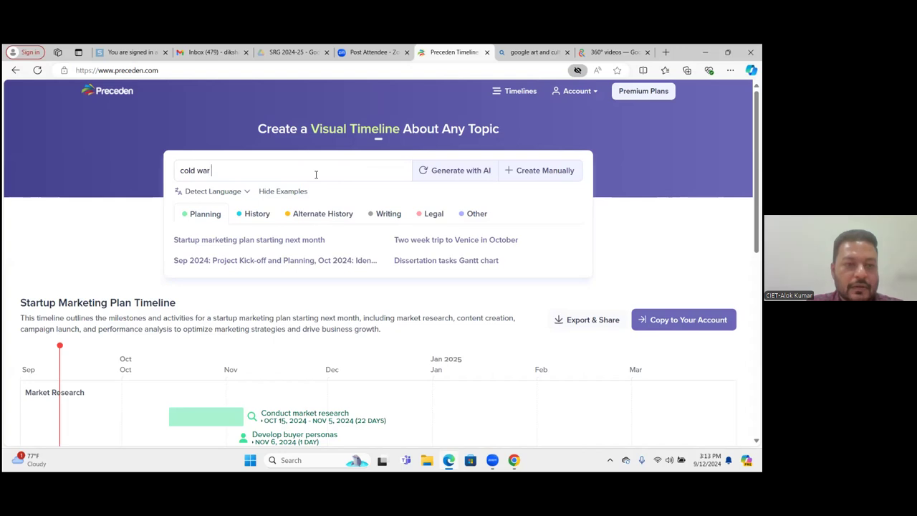
text(era)
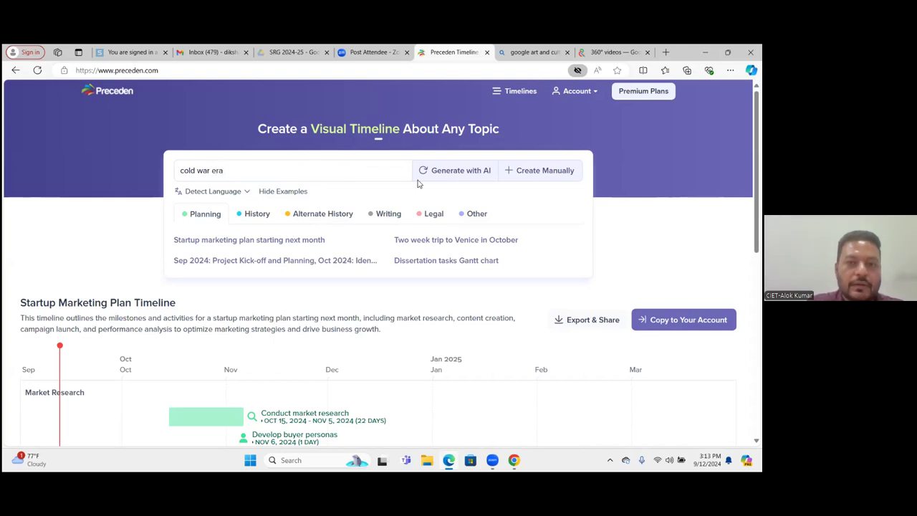
click(461, 173)
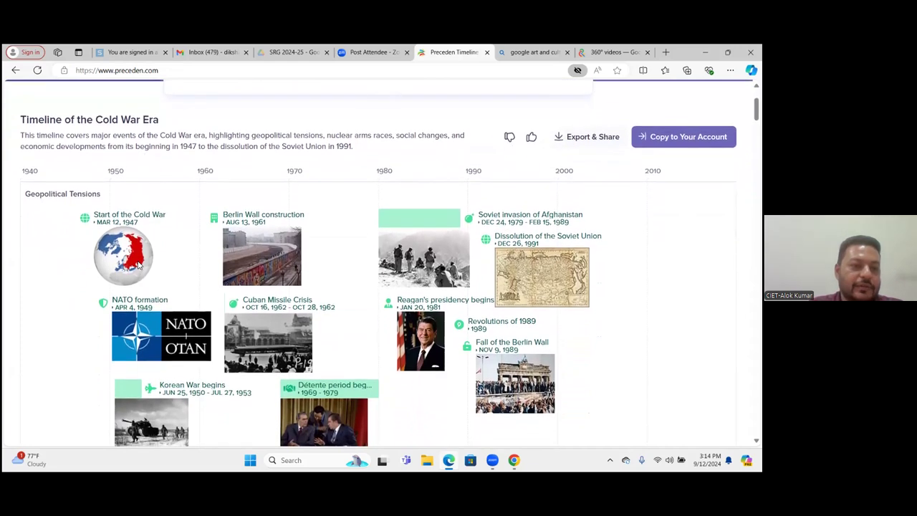
Step: Read the Start of the Cold War event's details and examine the timeline's geopolitical, nuclear arms race and economic sections
click(116, 226)
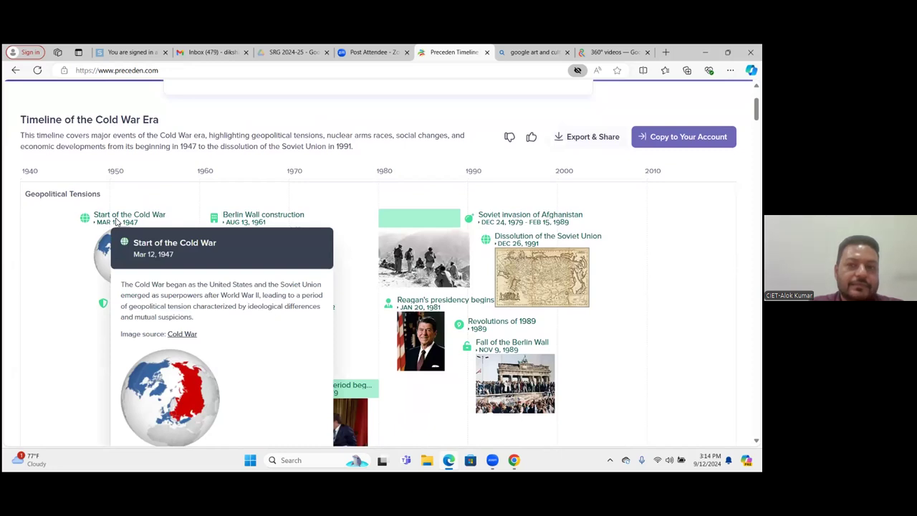
click(52, 292)
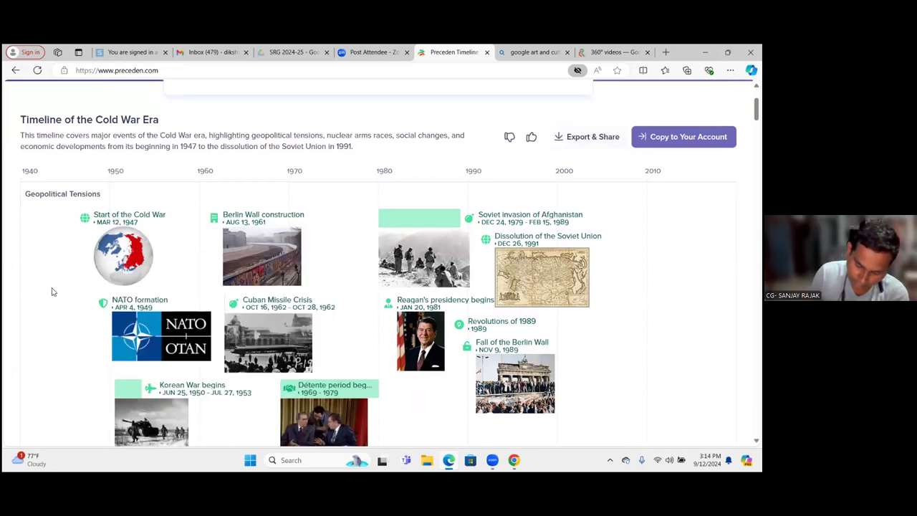
scroll(52, 292, down, 2)
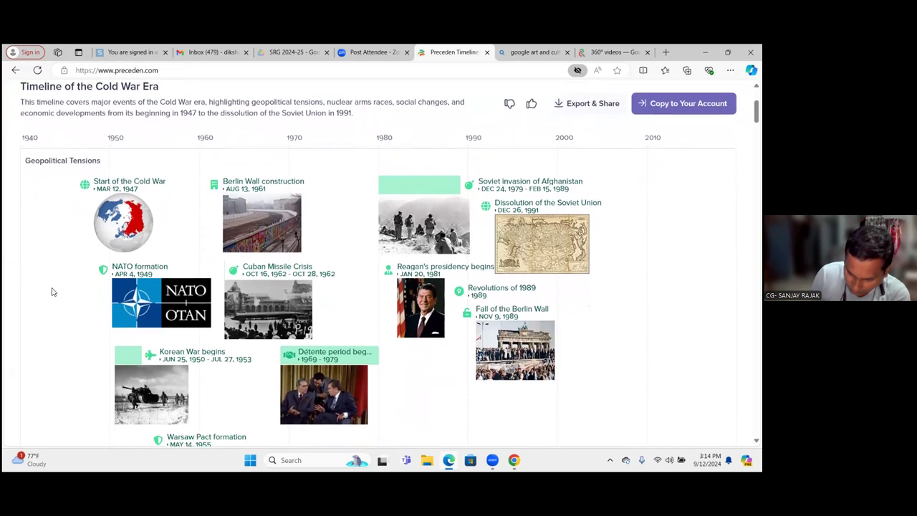
scroll(53, 292, down, 3)
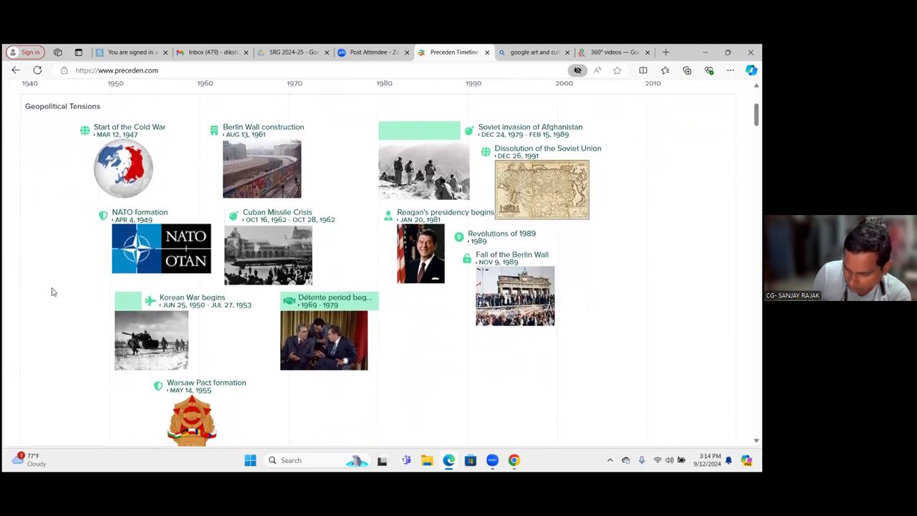
scroll(52, 292, down, 6)
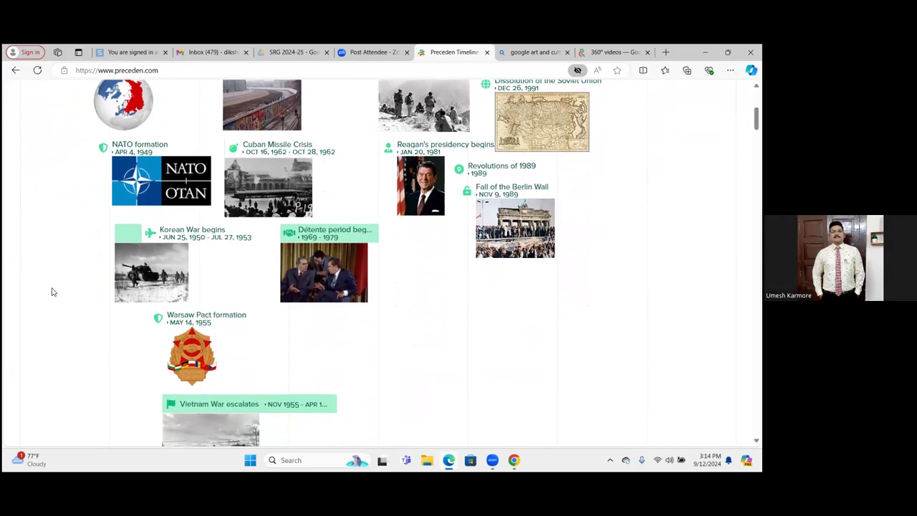
scroll(53, 292, down, 2)
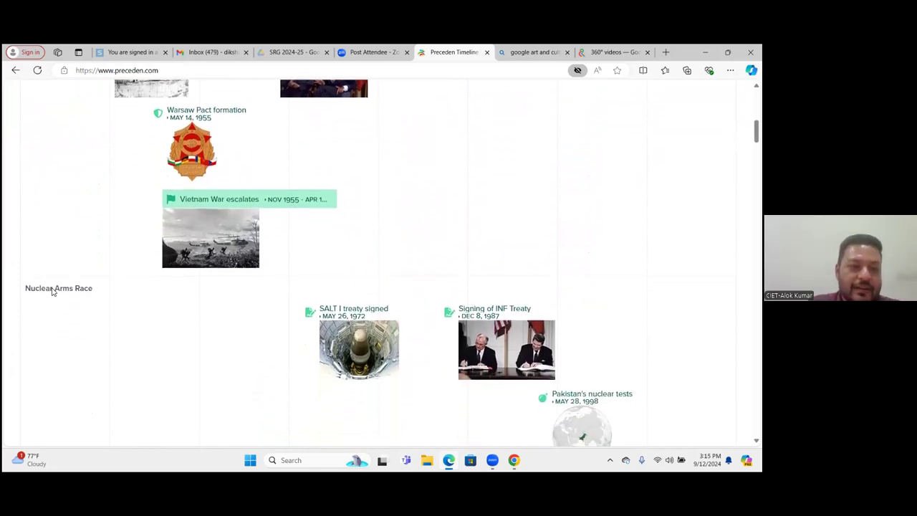
scroll(53, 292, down, 3)
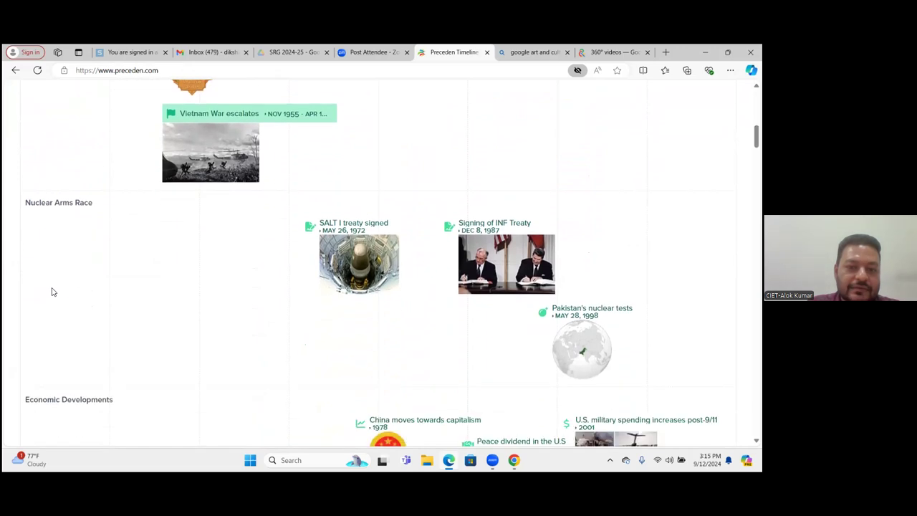
scroll(52, 291, down, 4)
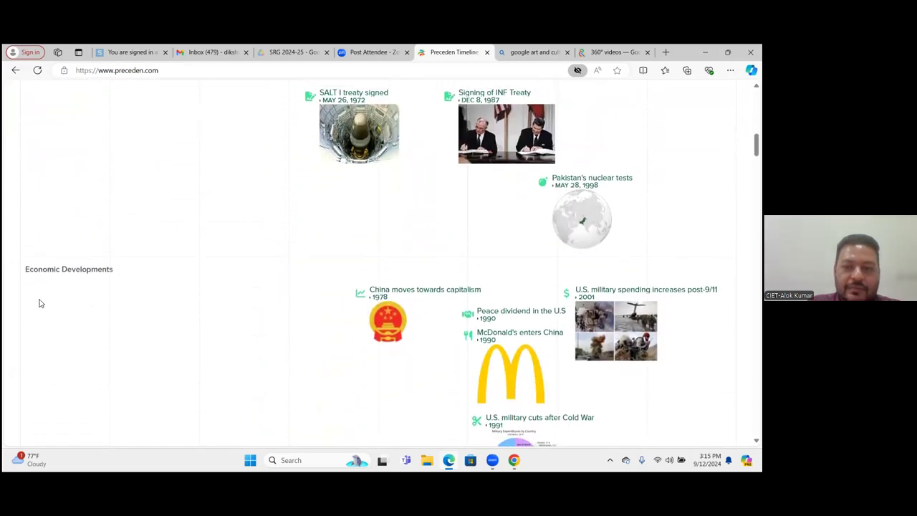
scroll(41, 303, up, 5)
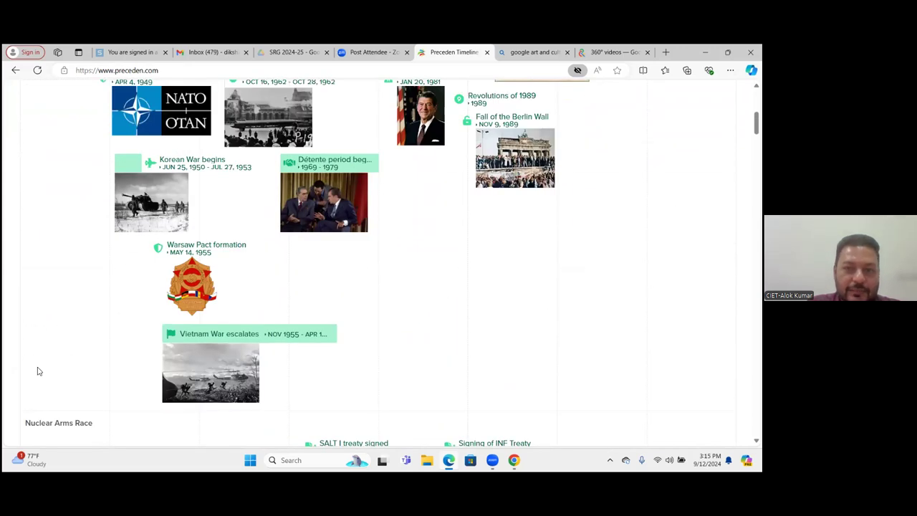
scroll(37, 371, up, 1)
scroll(44, 370, up, 1)
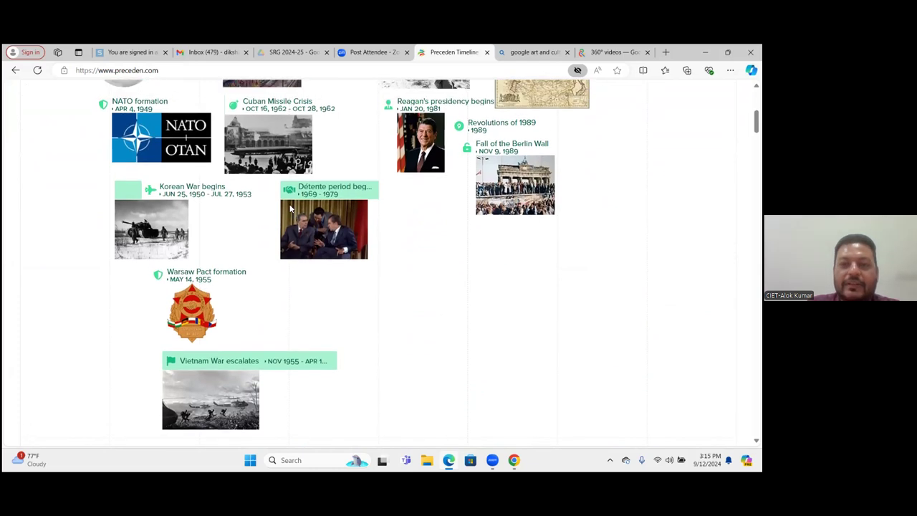
scroll(594, 168, up, 2)
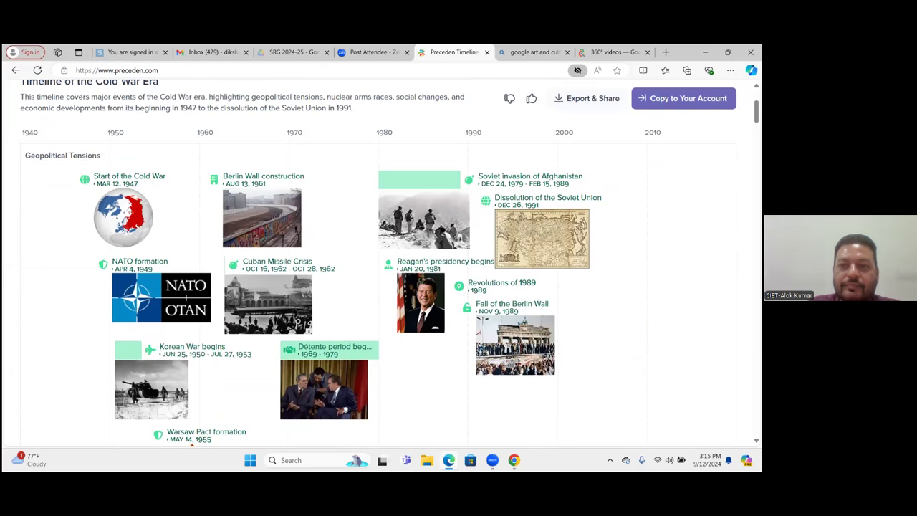
Step: Open the export and share options of the Cold War timeline to review them
click(588, 102)
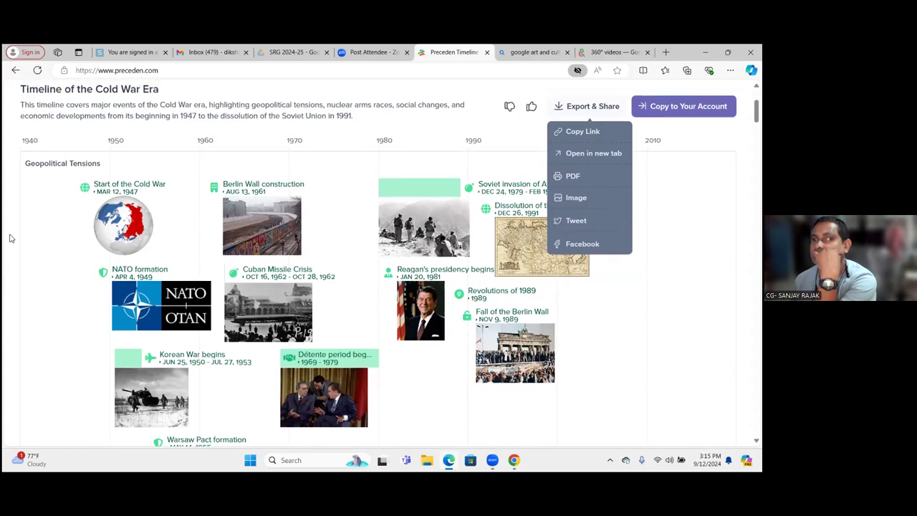
scroll(11, 238, up, 1)
scroll(3, 308, up, 1)
scroll(3, 308, up, 2)
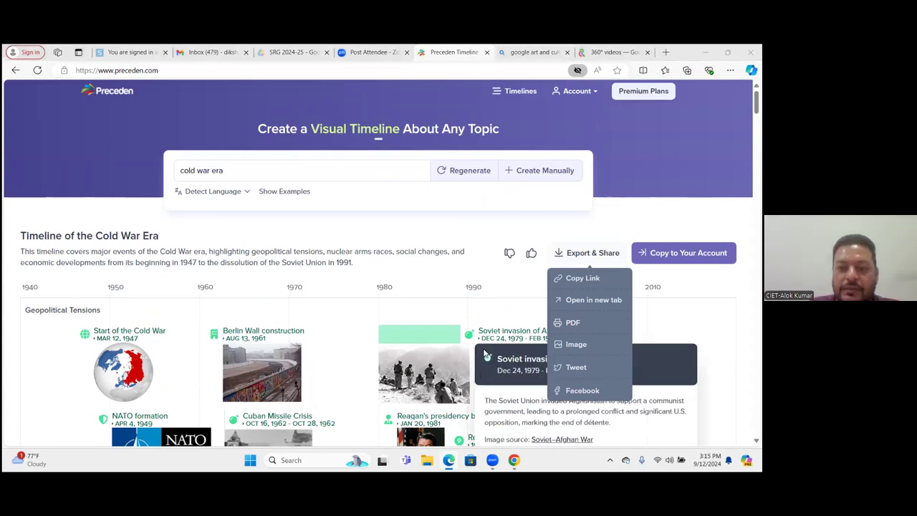
mouse_move(514, 459)
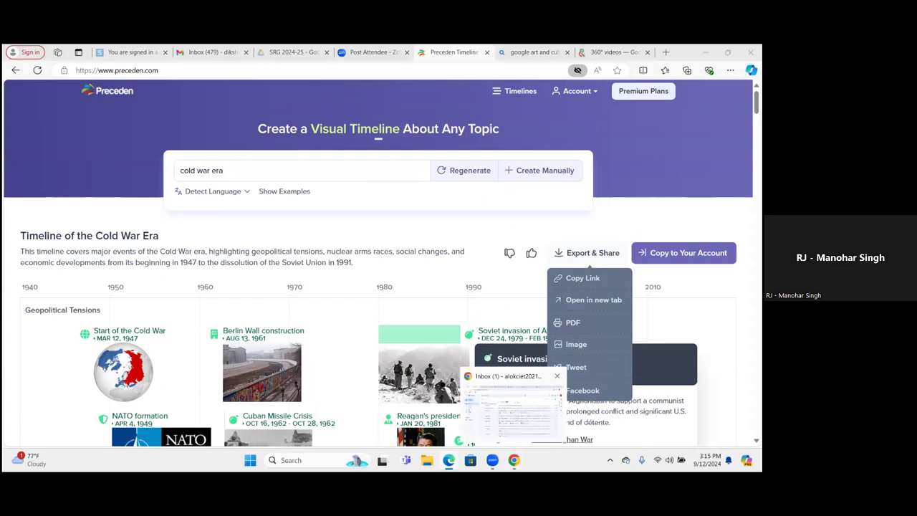
click(512, 405)
click(581, 54)
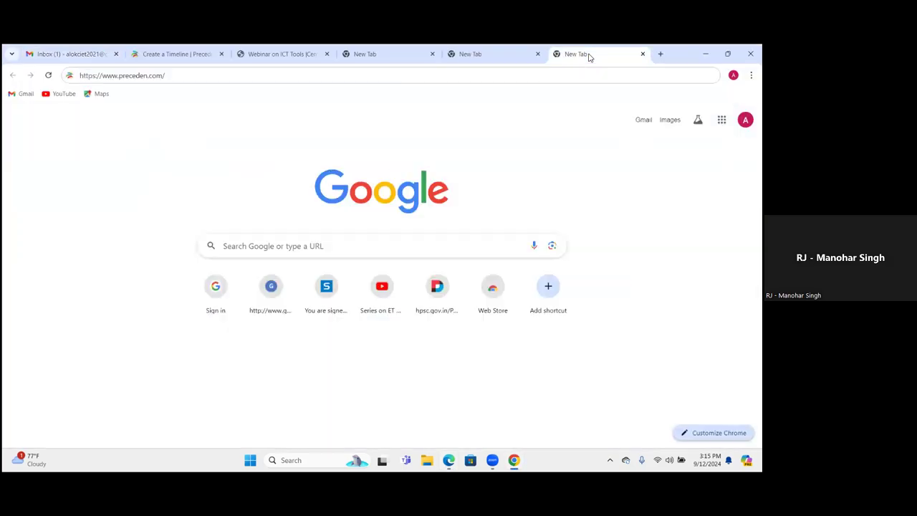
drag(167, 75, 67, 77)
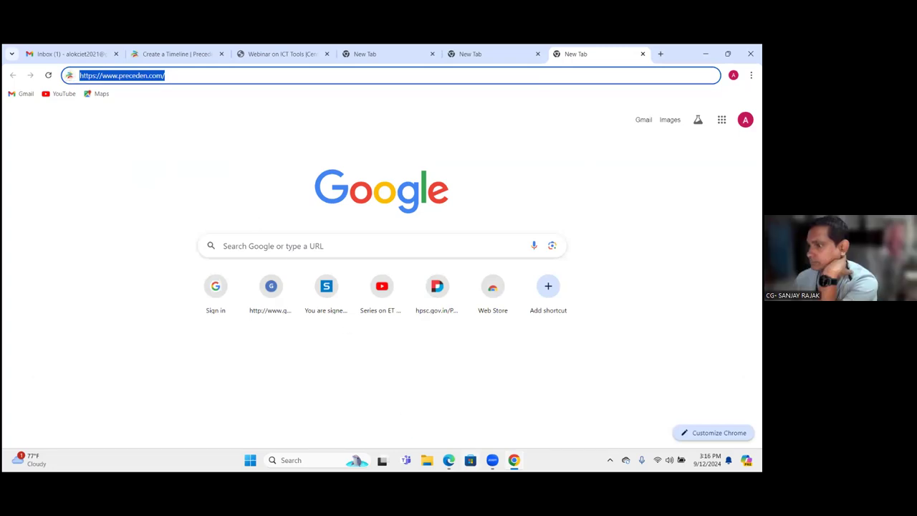
mouse_move(449, 460)
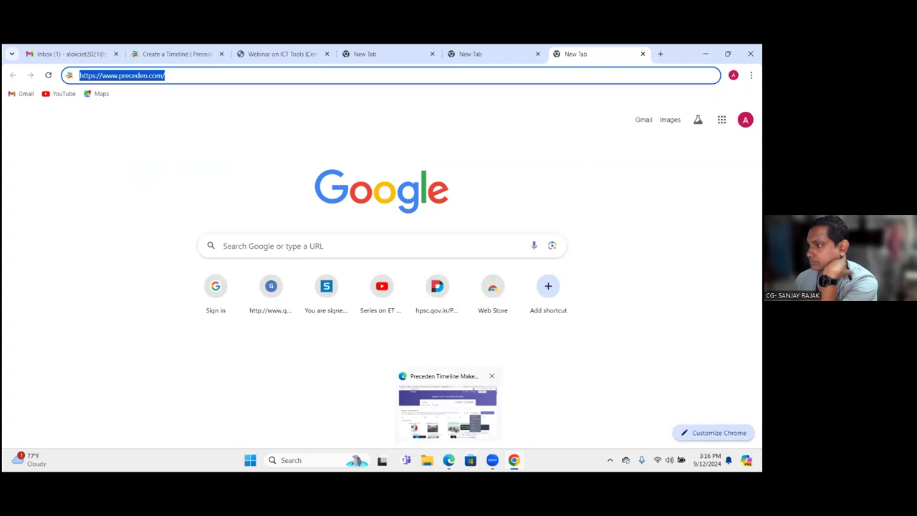
click(448, 405)
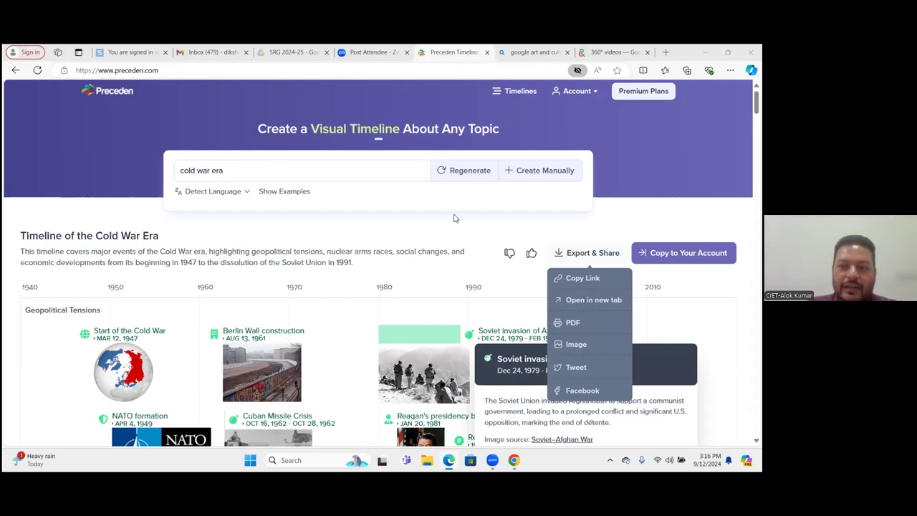
key(Escape)
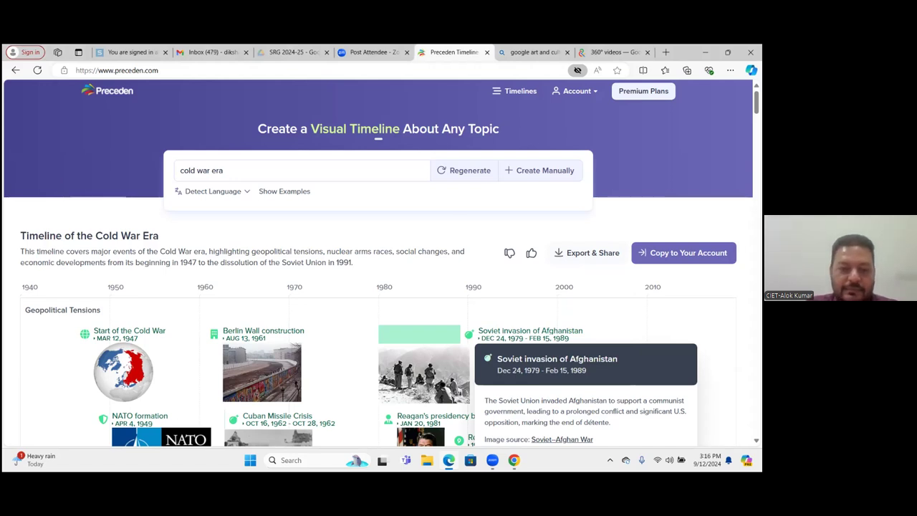
scroll(378, 263, down, 1)
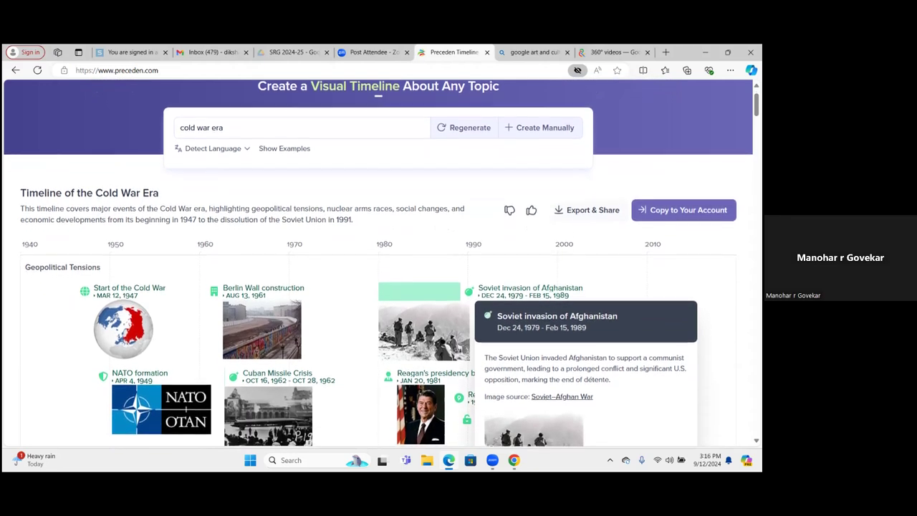
scroll(378, 264, down, 1)
scroll(378, 263, up, 1)
scroll(378, 263, up, 1)
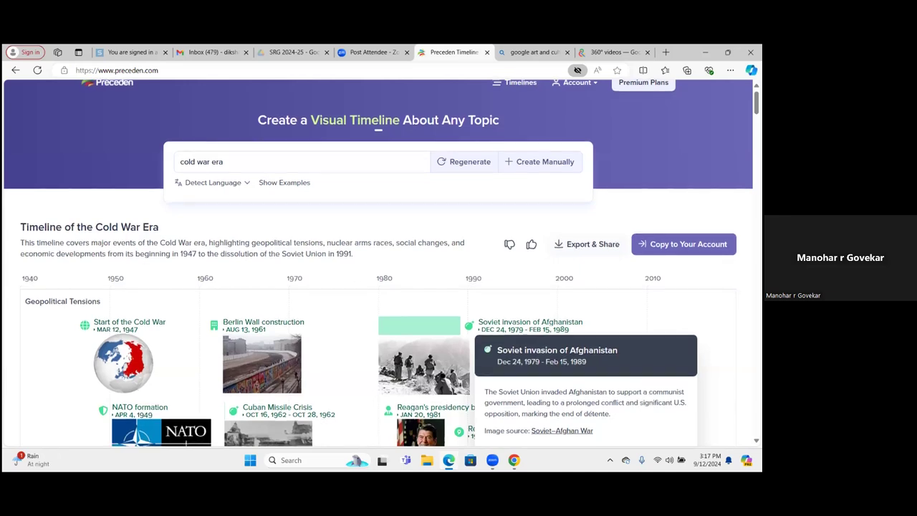
scroll(378, 263, down, 1)
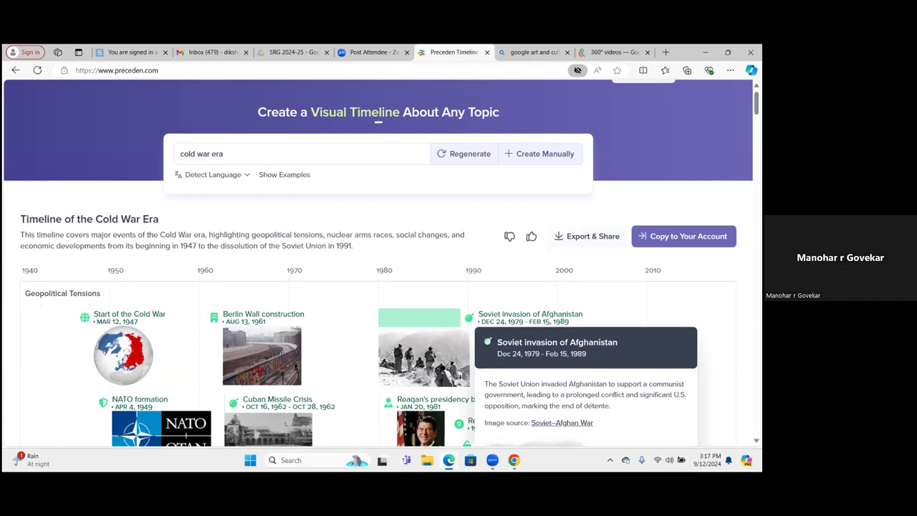
scroll(379, 287, down, 1)
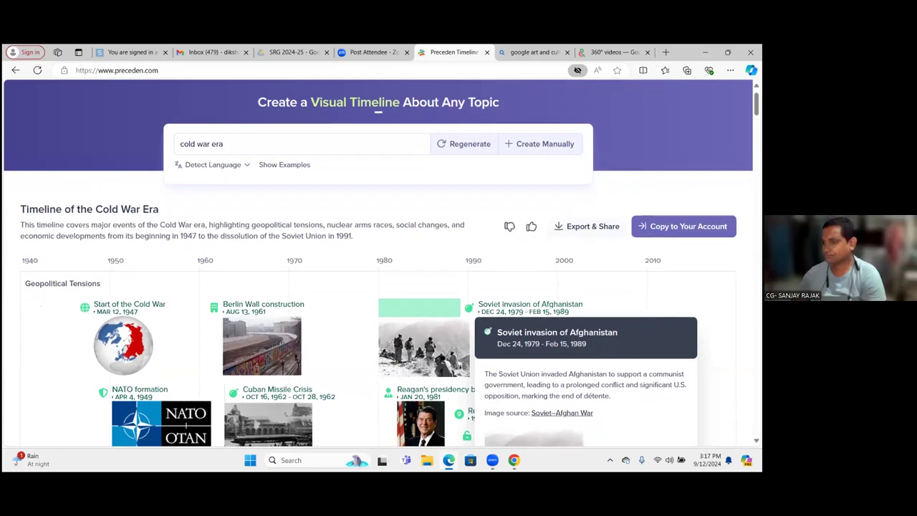
scroll(379, 287, down, 1)
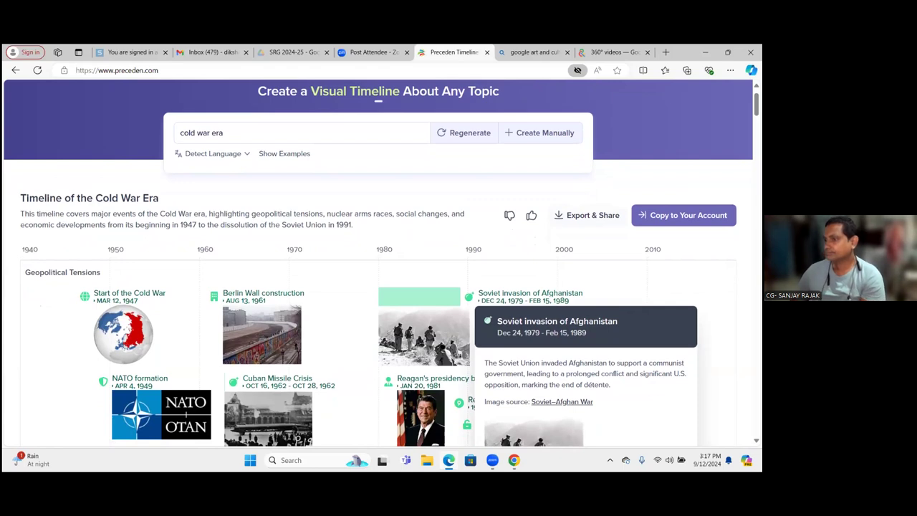
scroll(378, 287, down, 1)
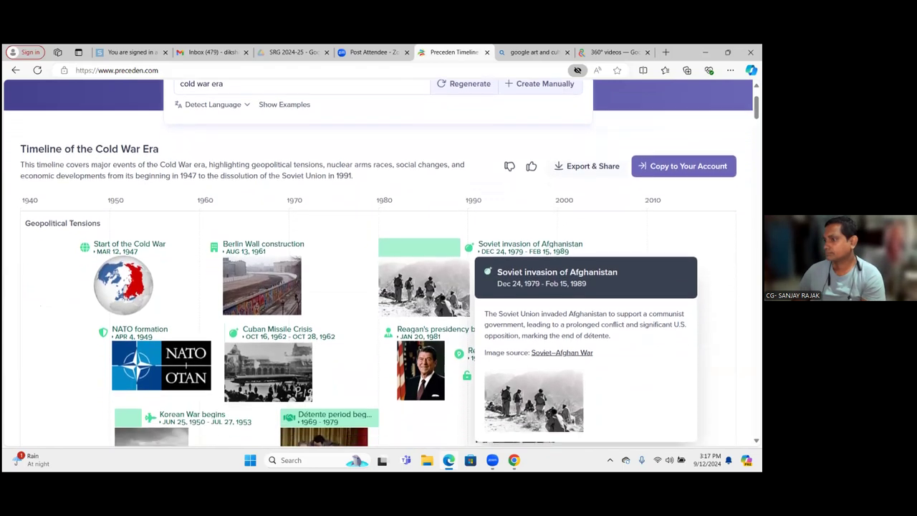
scroll(378, 287, down, 1)
scroll(379, 287, up, 3)
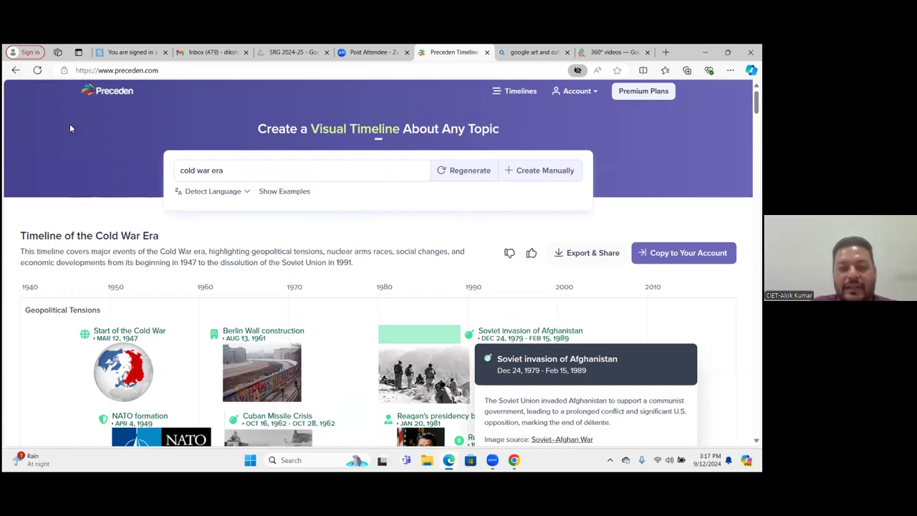
scroll(70, 128, down, 1)
scroll(70, 128, down, 1)
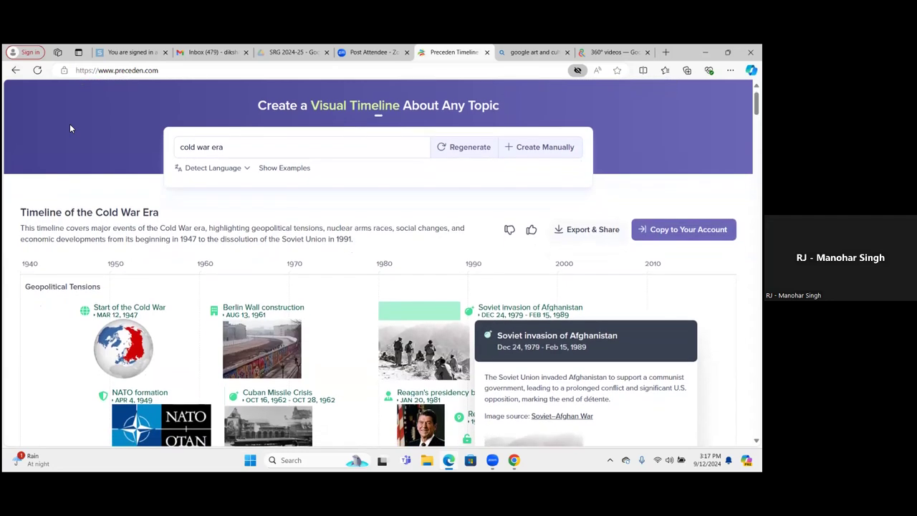
scroll(71, 128, down, 1)
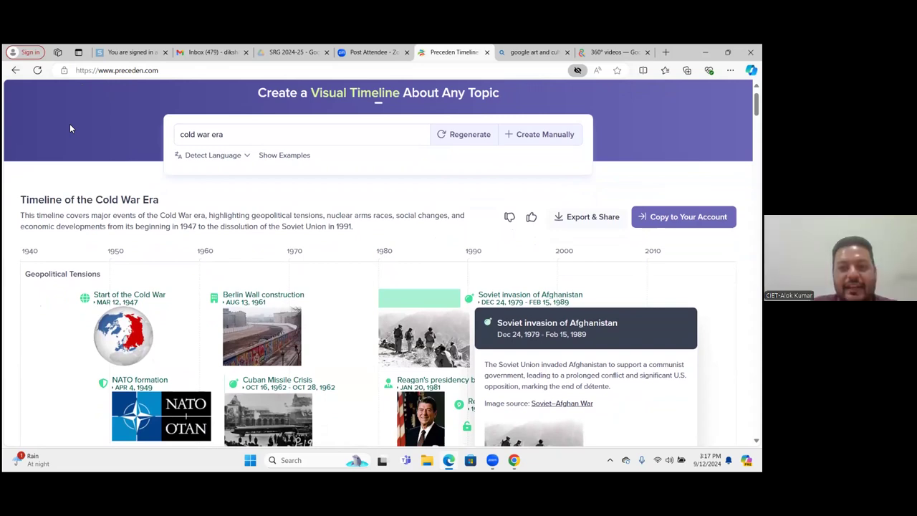
scroll(70, 128, down, 1)
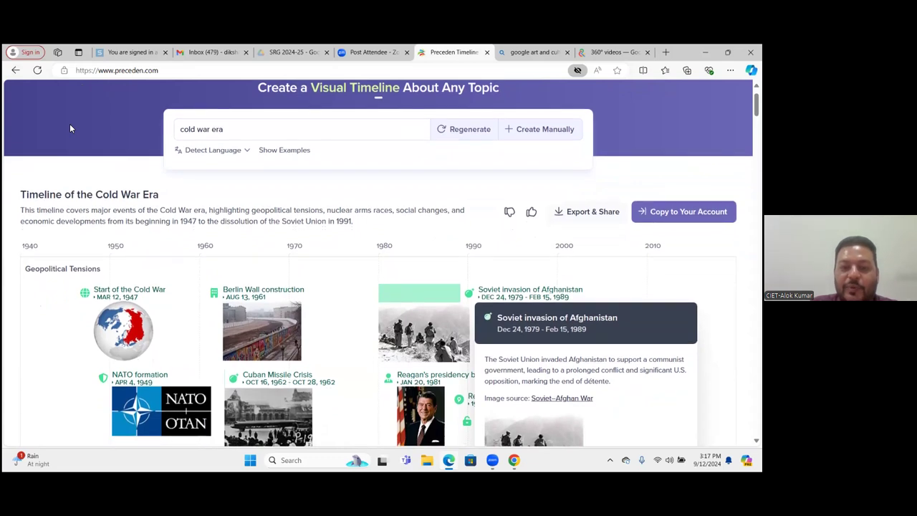
Step: Examine the geopolitical tensions events of the Cold War timeline, including the details of the Détente period
scroll(70, 123, down, 1)
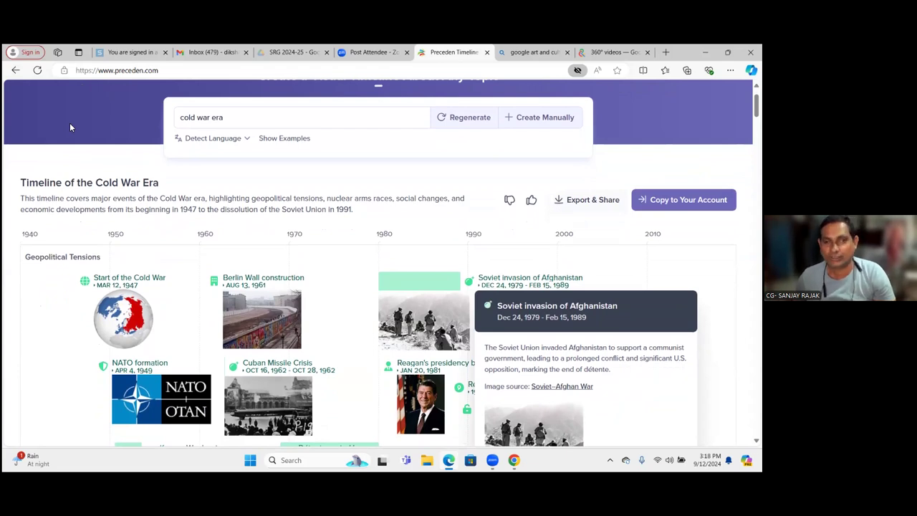
scroll(70, 128, down, 2)
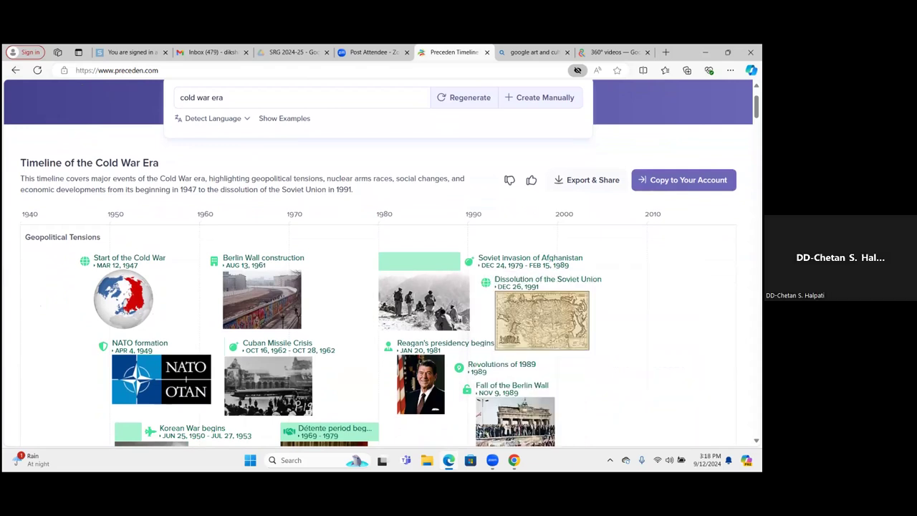
scroll(381, 264, down, 1)
scroll(381, 264, down, 1)
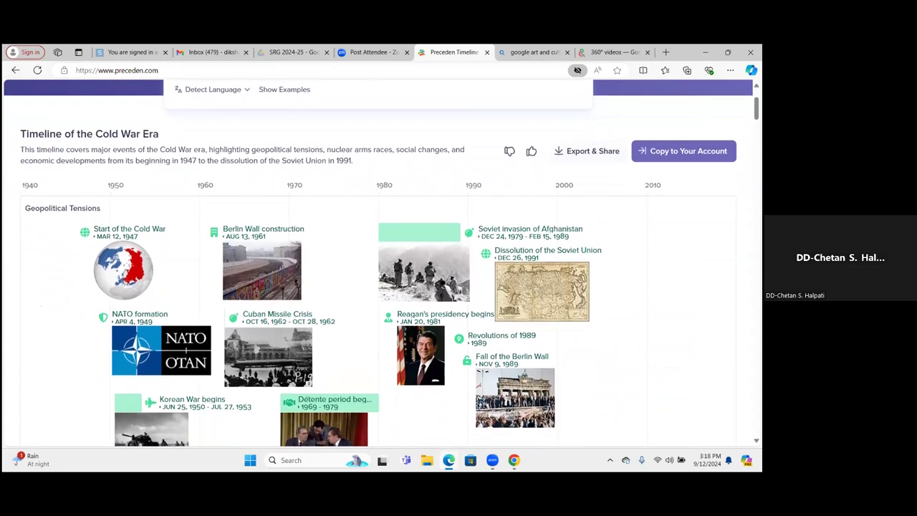
scroll(381, 264, down, 1)
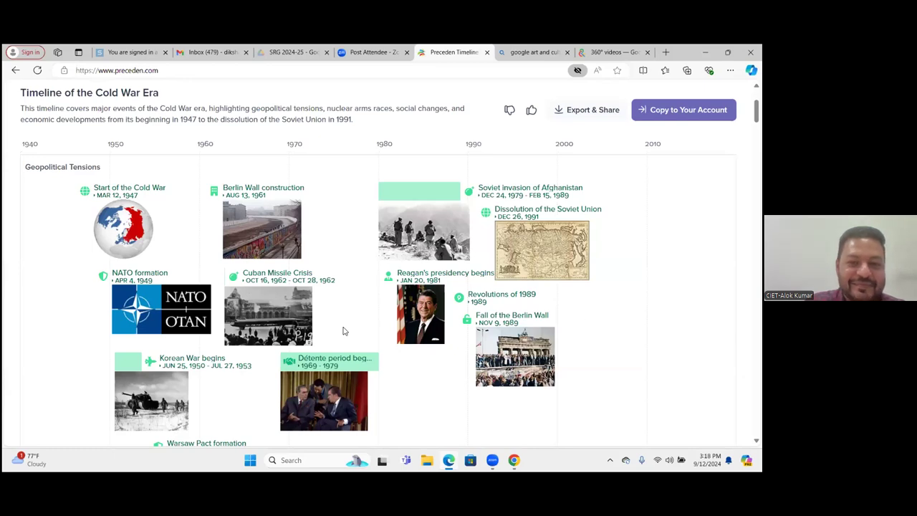
scroll(343, 332, down, 1)
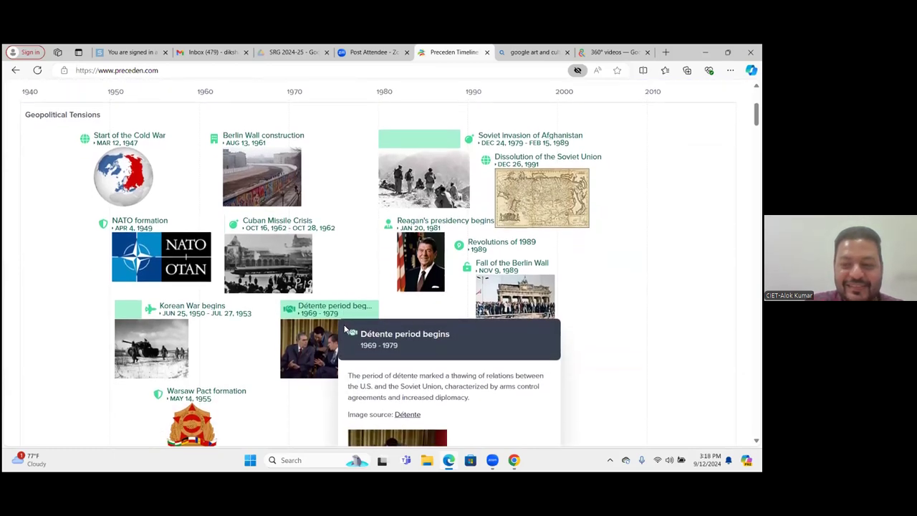
scroll(345, 329, down, 1)
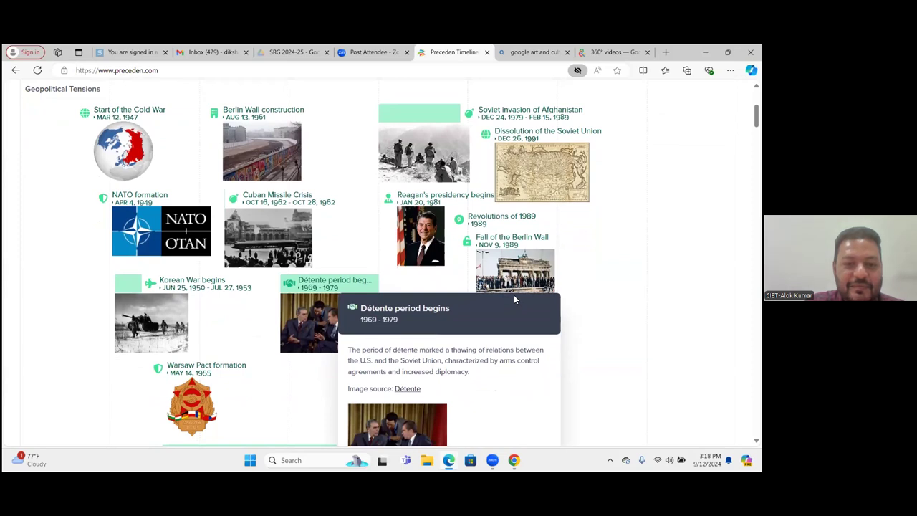
scroll(514, 298, up, 5)
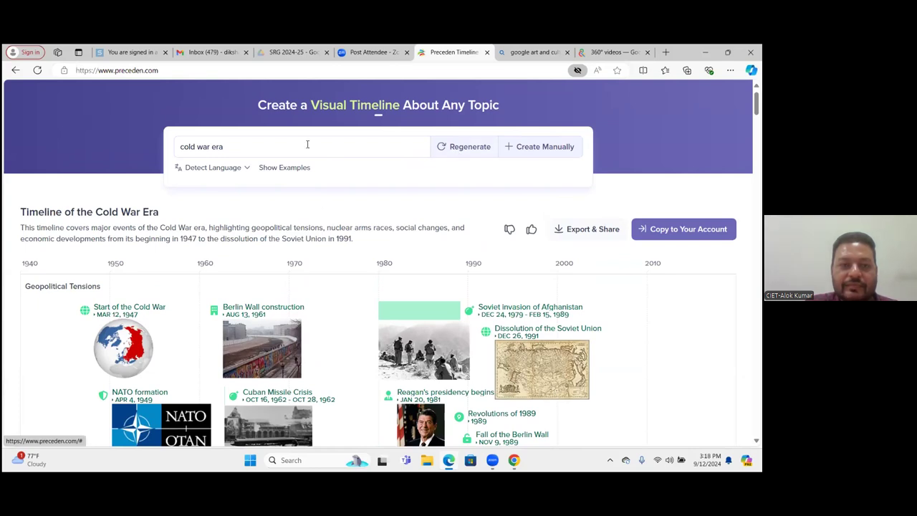
Step: Replace the timeline topic with "battle of plassey" and generate a visual timeline for it
click(15, 71)
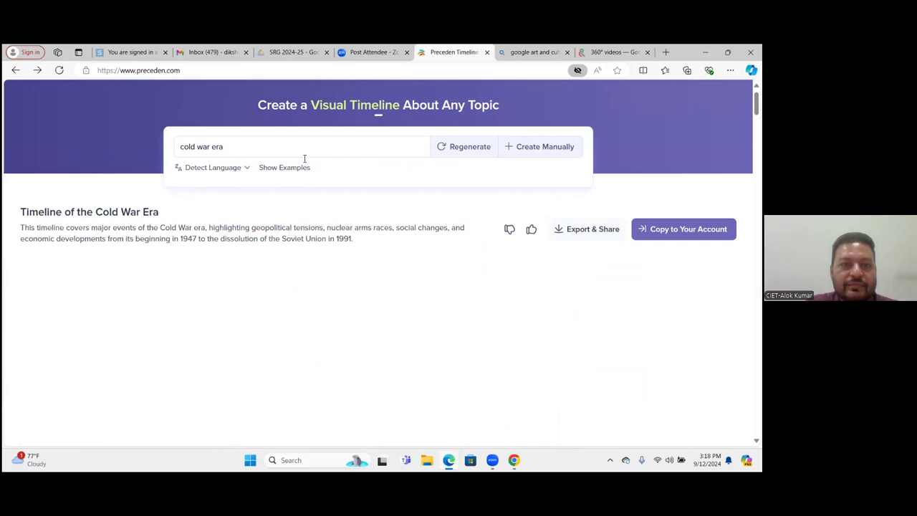
click(272, 153)
key(BackSpace)
key(BackSpace)
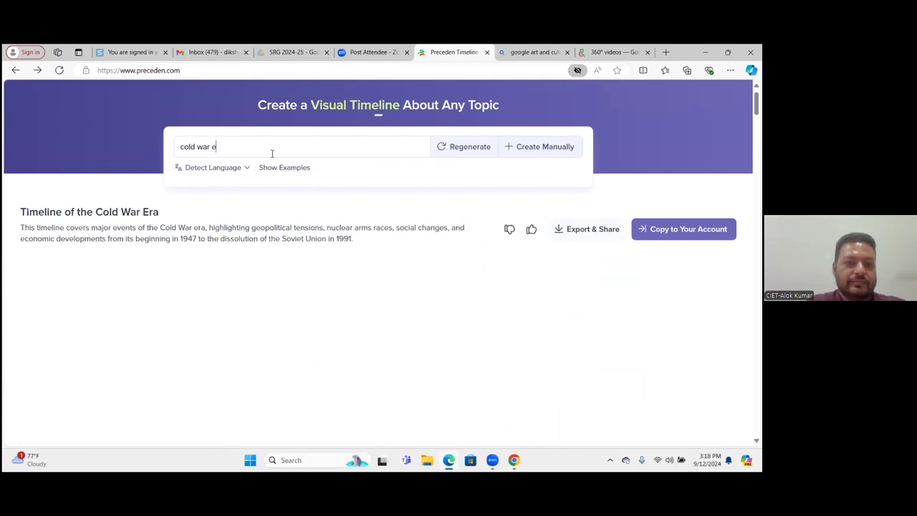
key(ctrl+a)
text(batt)
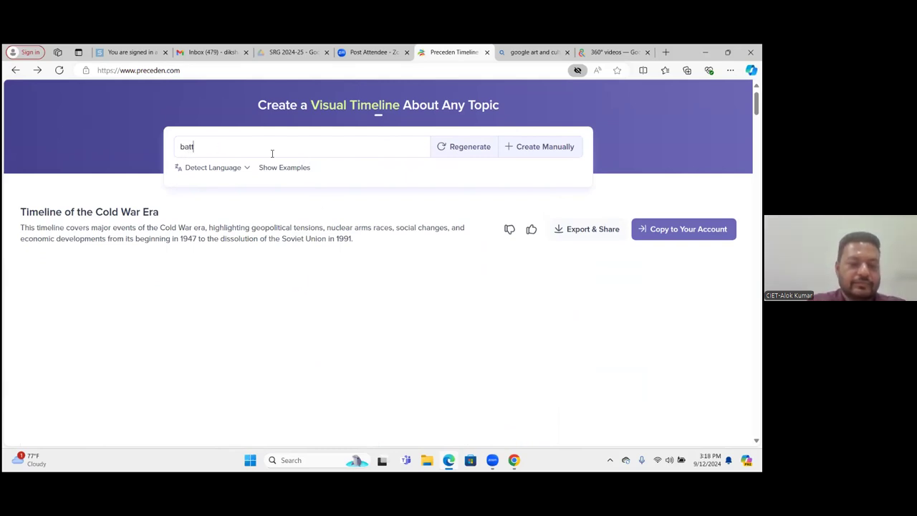
text(le of )
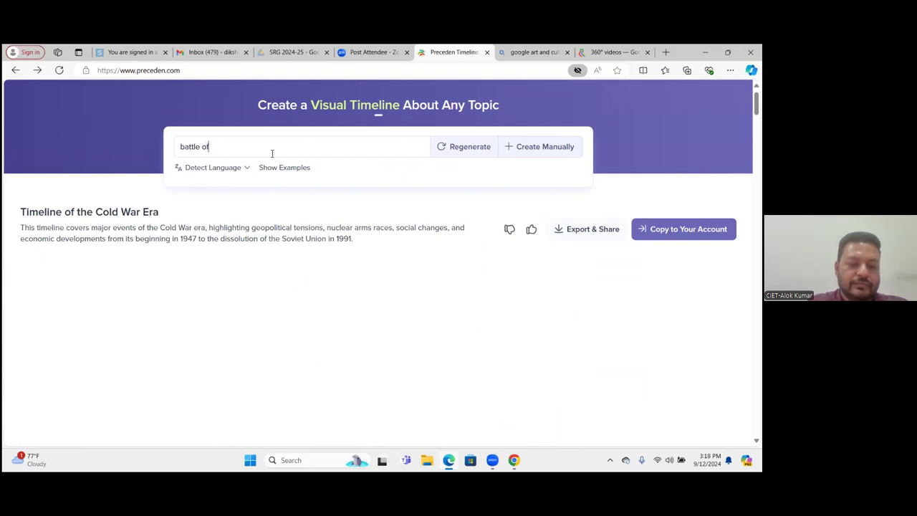
text(plass)
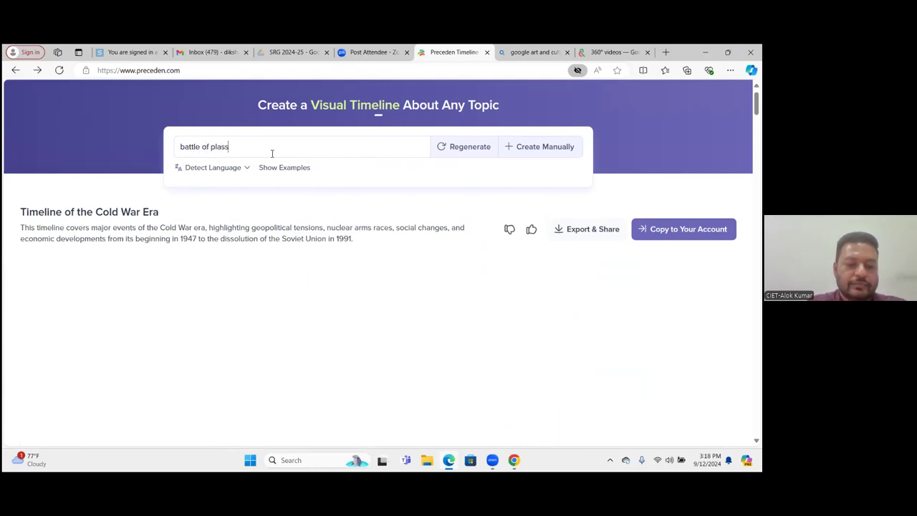
text(ey)
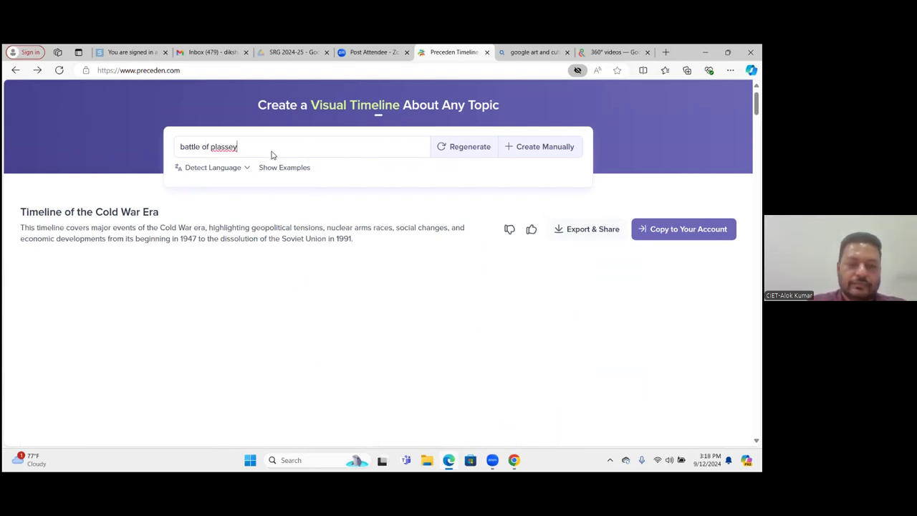
key(Return)
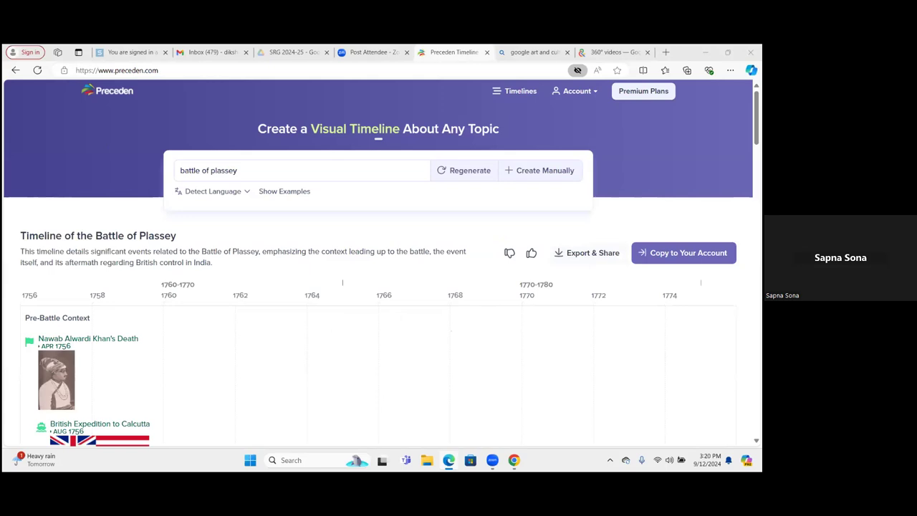
Step: Examine the Battle of Plassey timeline's pre-battle and post-battle sections and read the details of Nawab Alwardi Khan's Death
scroll(378, 287, down, 2)
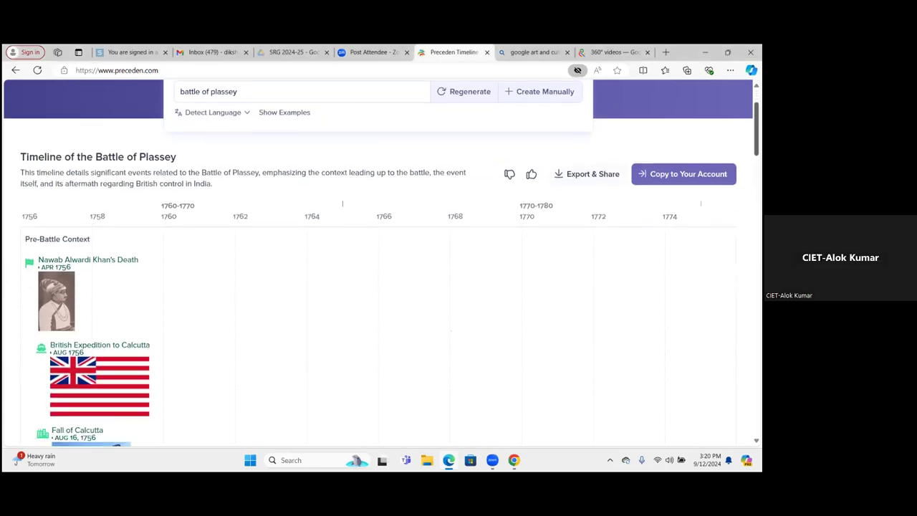
scroll(378, 286, down, 2)
scroll(379, 287, down, 1)
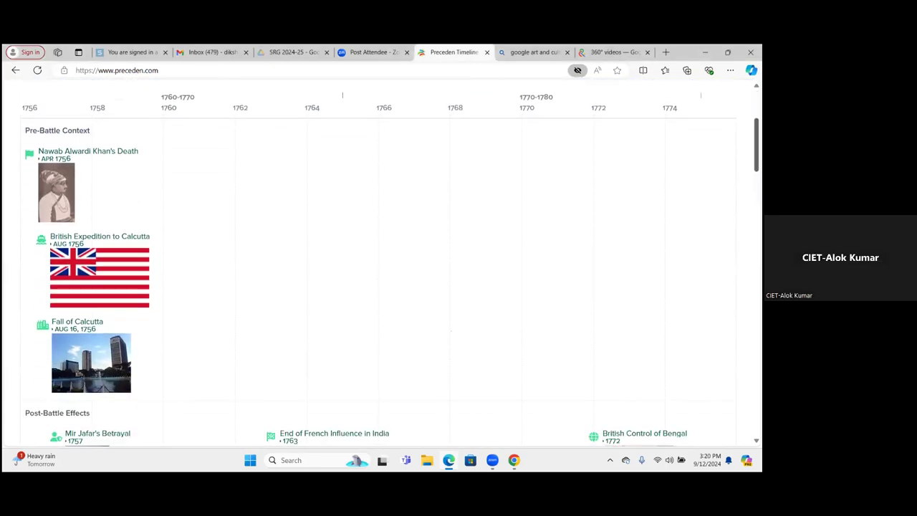
scroll(379, 286, up, 2)
scroll(378, 287, down, 4)
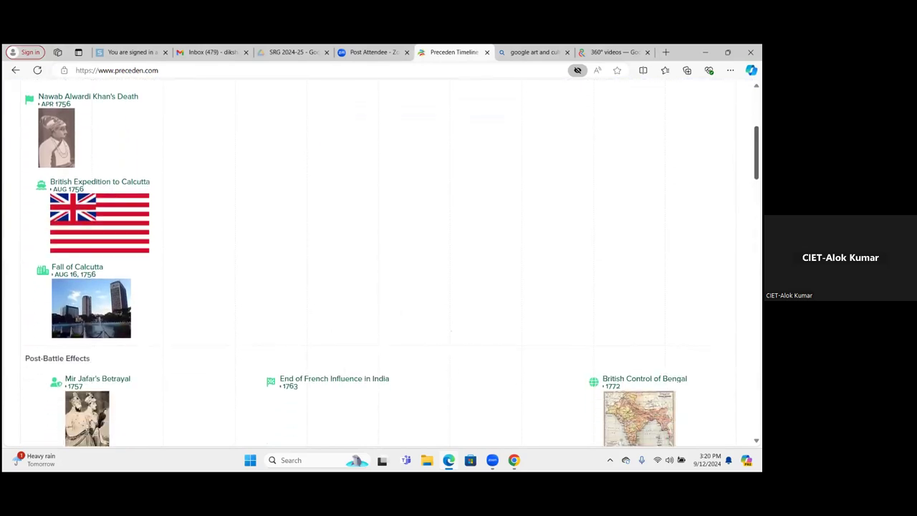
scroll(378, 287, up, 1)
scroll(378, 264, up, 2)
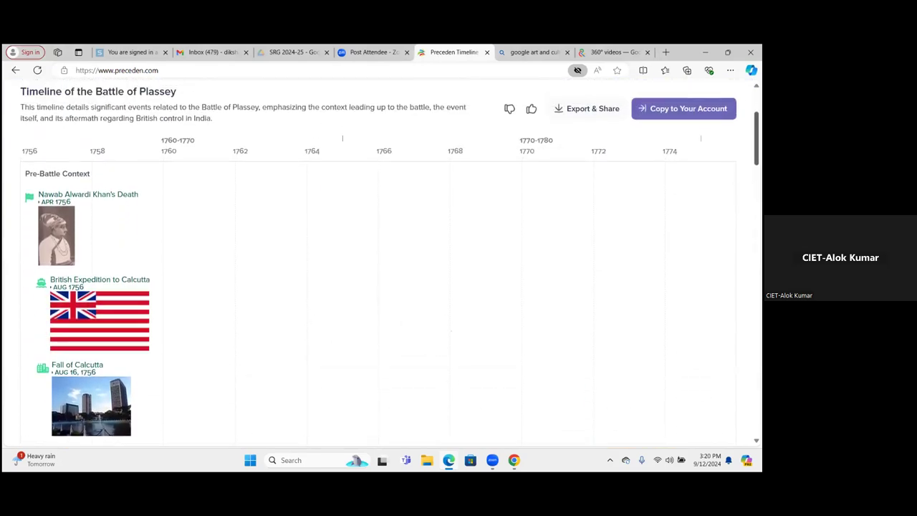
scroll(378, 268, up, 1)
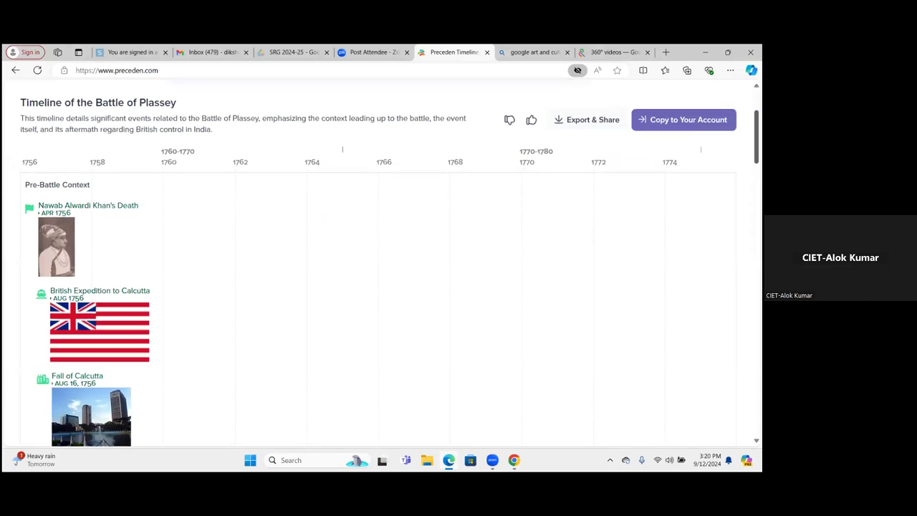
scroll(379, 264, up, 1)
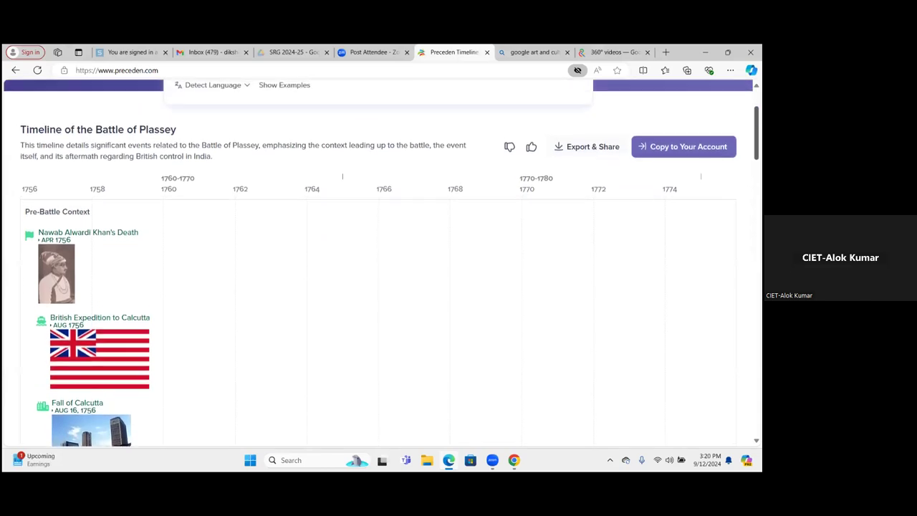
scroll(412, 135, down, 2)
mouse_move(100, 169)
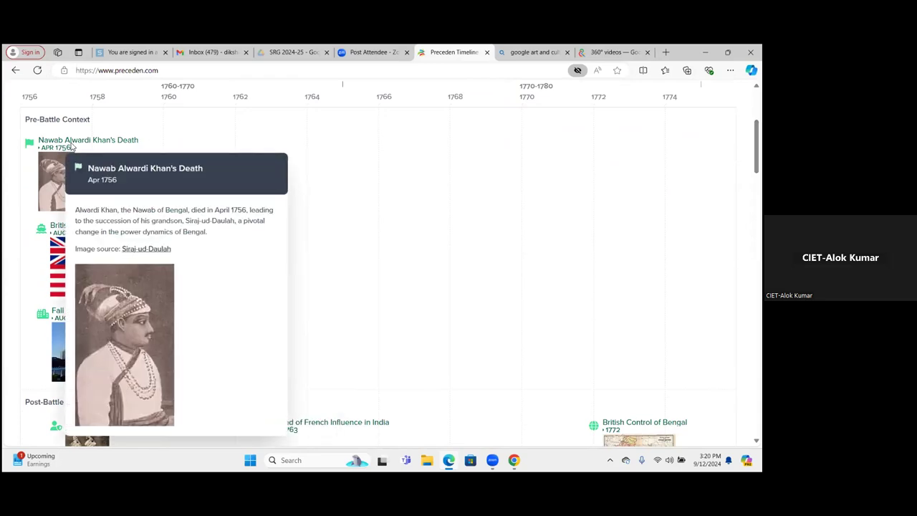
mouse_move(71, 295)
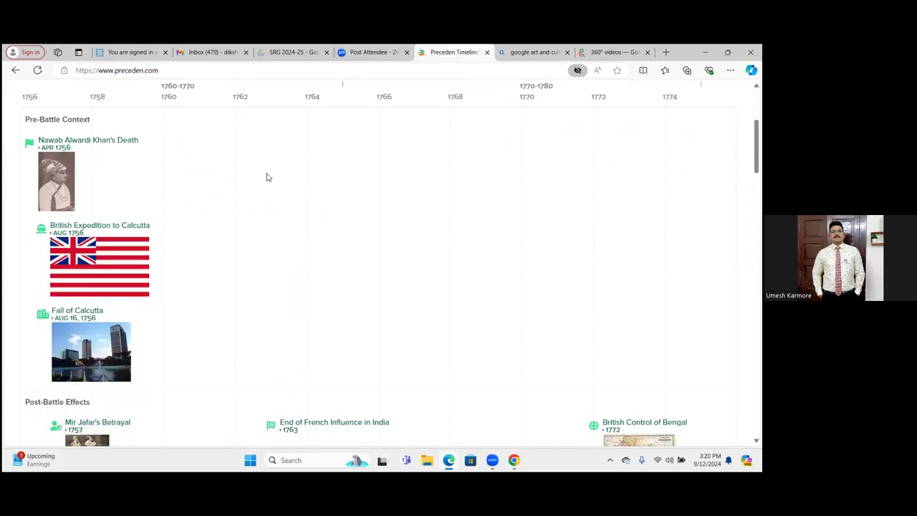
scroll(262, 194, up, 1)
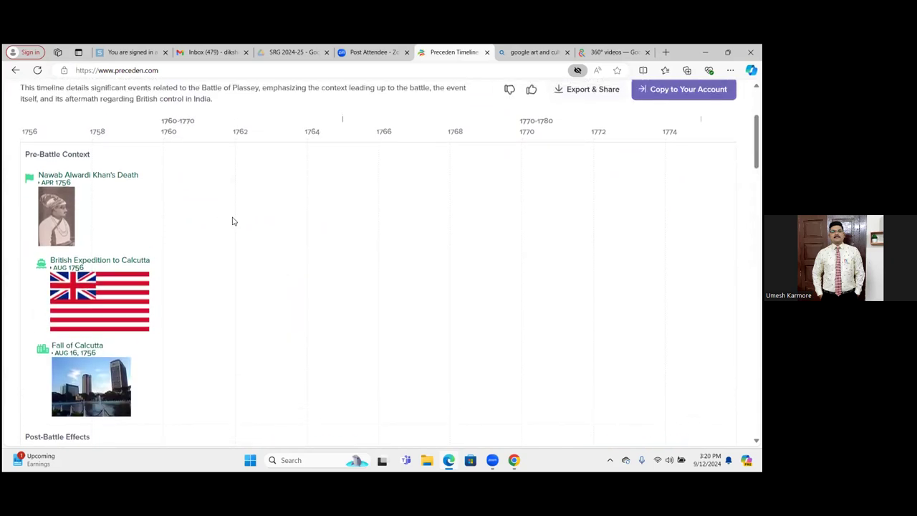
scroll(266, 262, up, 2)
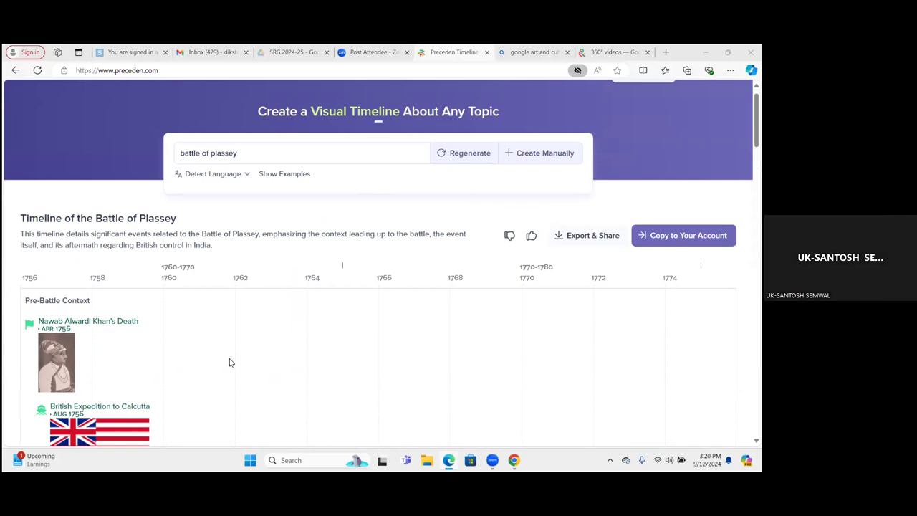
Step: Clear the current topic and generate a visual timeline on "jaliwalabagh"
click(262, 162)
key(BackSpace)
key(BackSpace)
key(BackSpace)
key(BackSpace)
key(BackSpace)
key(BackSpace)
key(BackSpace)
key(BackSpace)
key(BackSpace)
key(BackSpace)
key(BackSpace)
key(BackSpace)
key(BackSpace)
key(BackSpace)
key(BackSpace)
key(BackSpace)
key(BackSpace)
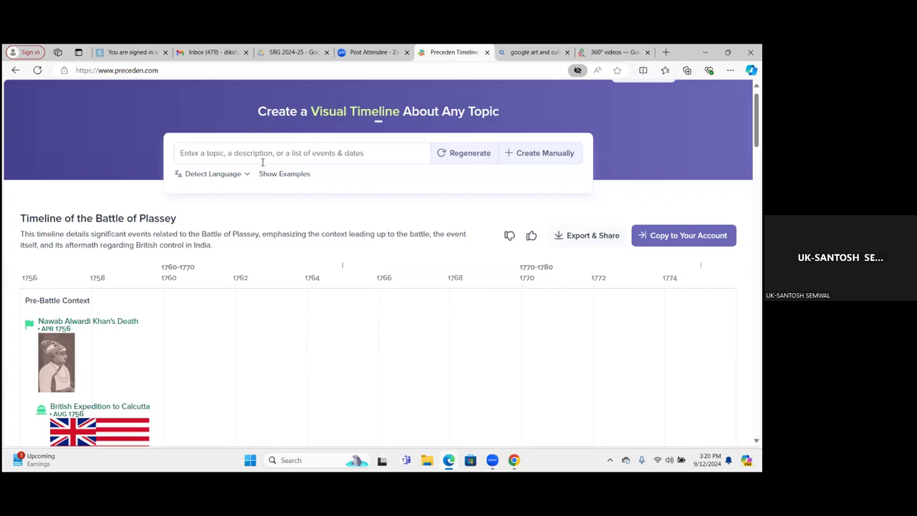
text(jaliwala)
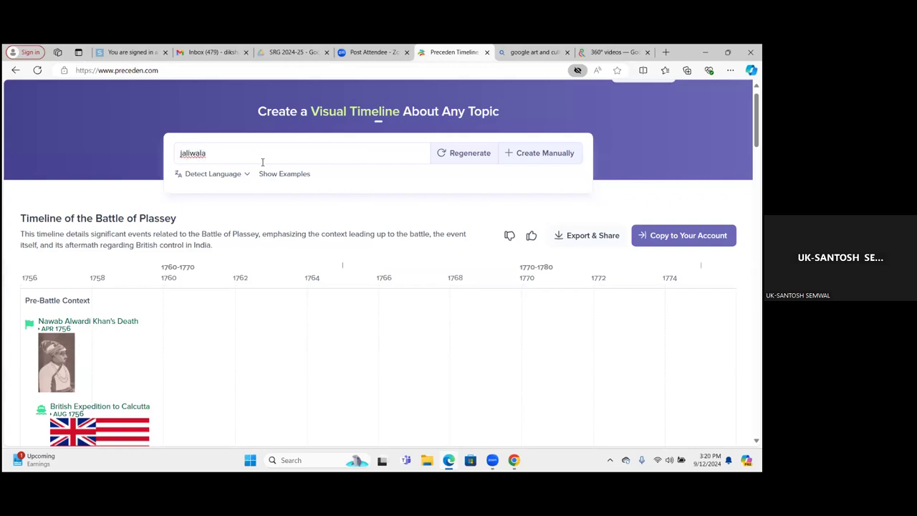
text(bagh)
key(Return)
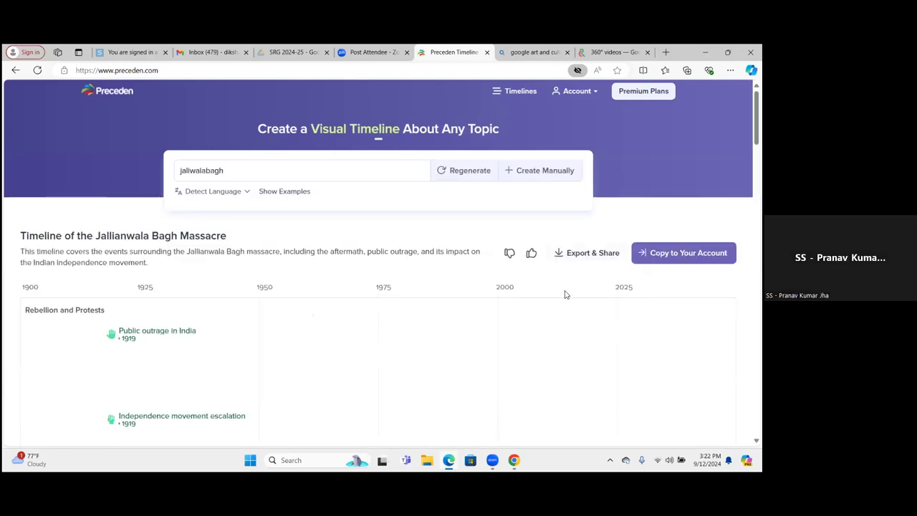
Step: Examine the Jallianwala Bagh Massacre timeline's Rebellion and Protests and Colonial India events
scroll(565, 293, down, 1)
scroll(412, 314, down, 3)
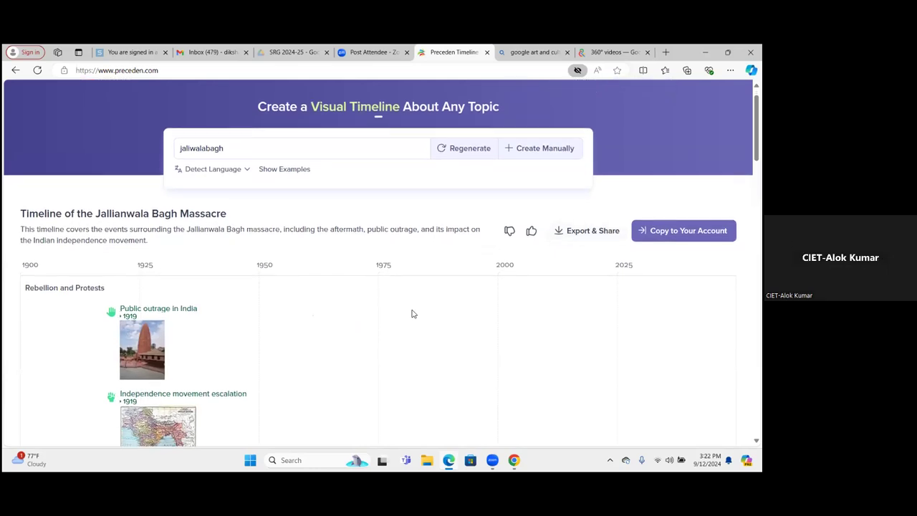
scroll(412, 314, down, 2)
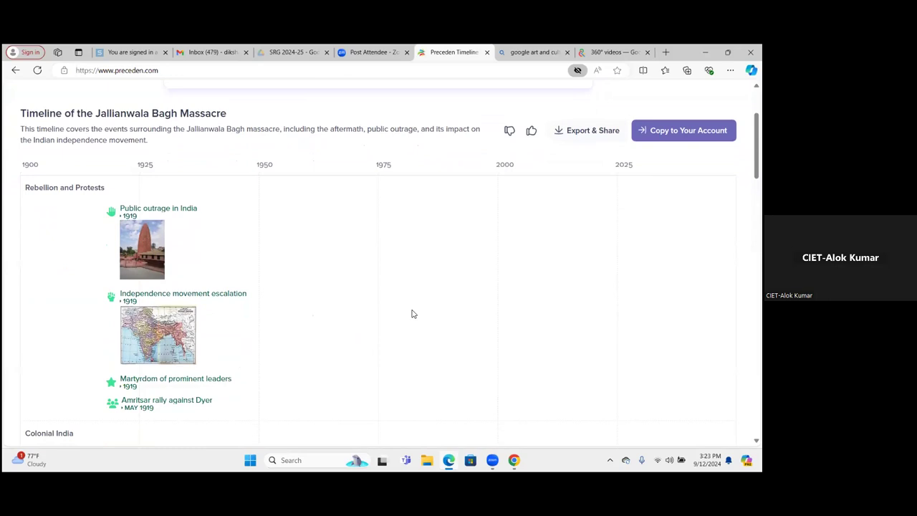
scroll(271, 302, down, 1)
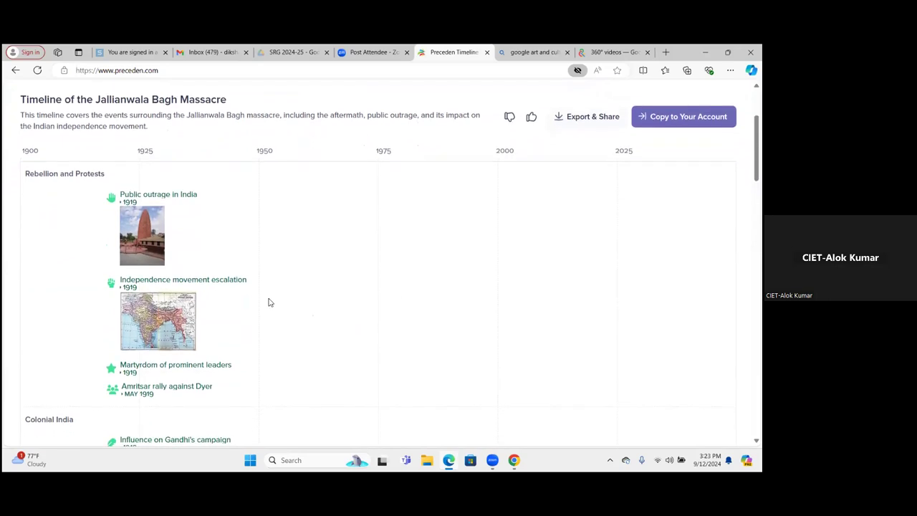
scroll(270, 303, down, 1)
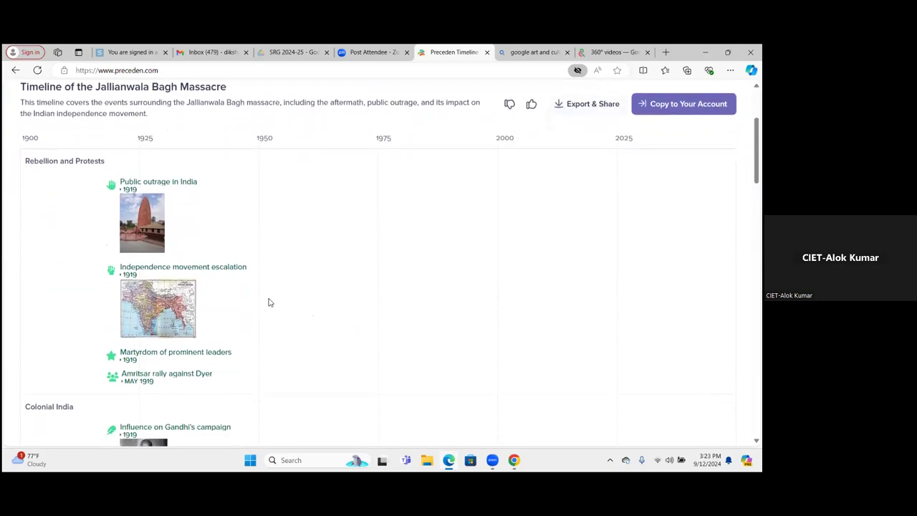
click(142, 192)
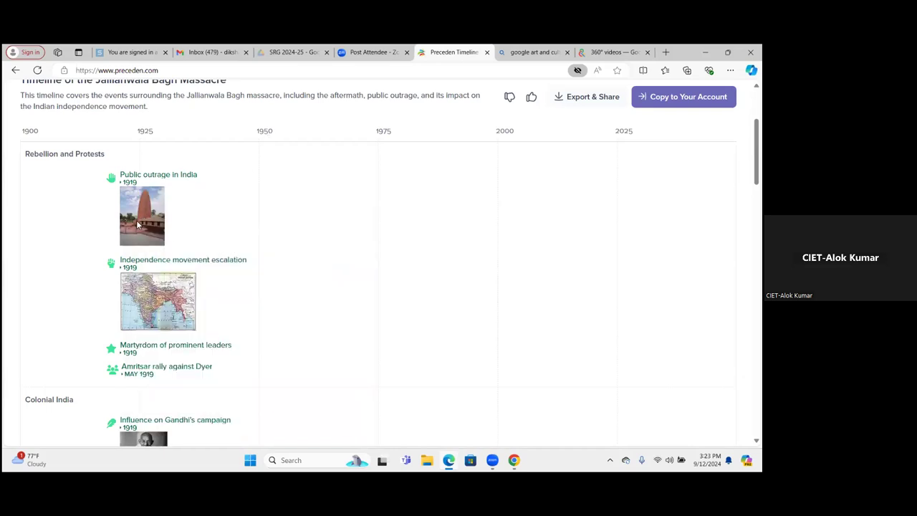
mouse_move(158, 177)
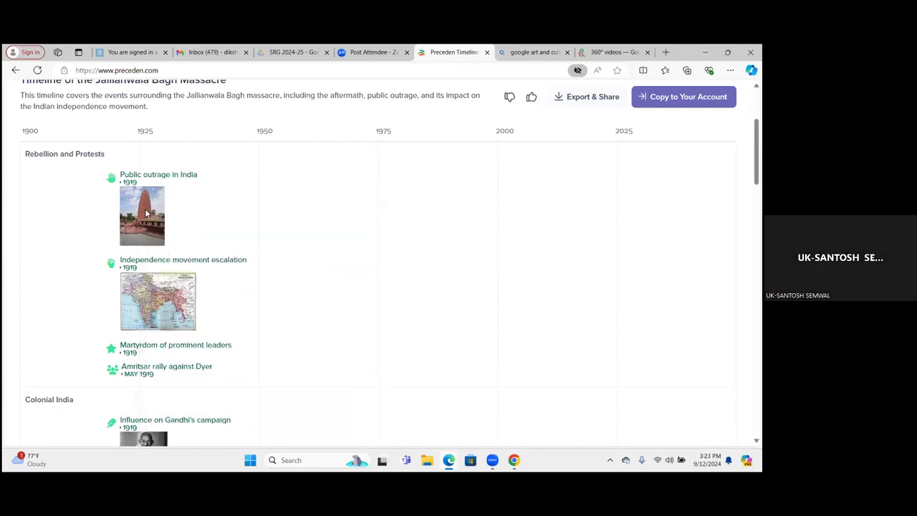
mouse_move(157, 263)
scroll(160, 266, down, 1)
scroll(159, 263, down, 1)
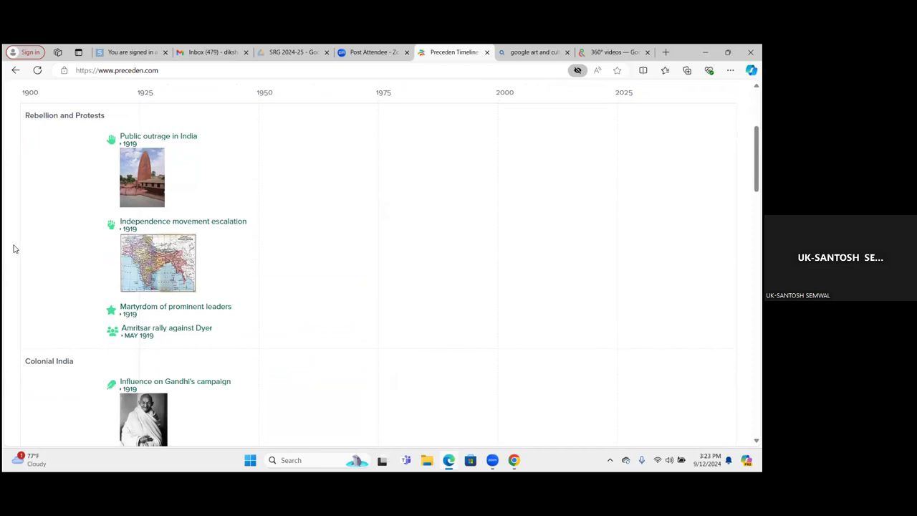
scroll(13, 249, up, 2)
scroll(13, 249, up, 4)
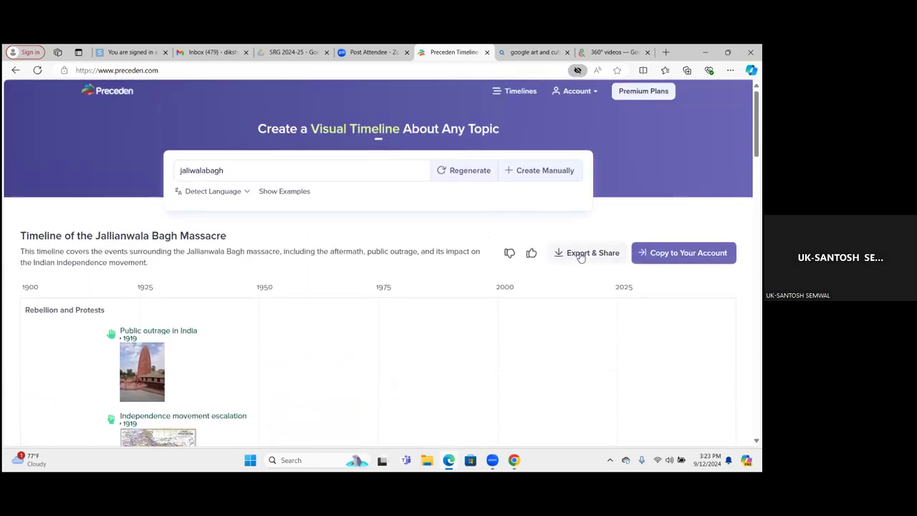
Step: Open the export and sharing options for the Jallianwala Bagh Massacre timeline and review the available formats
scroll(541, 296, down, 1)
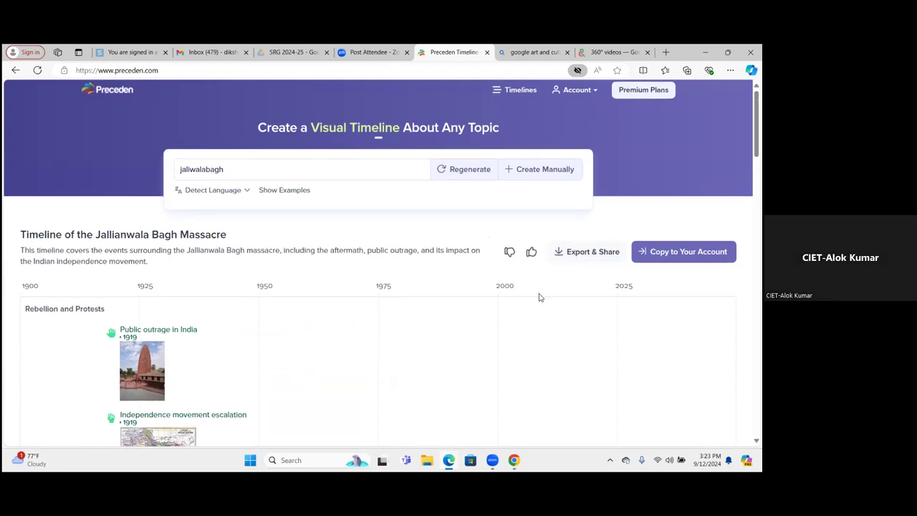
scroll(540, 300, up, 1)
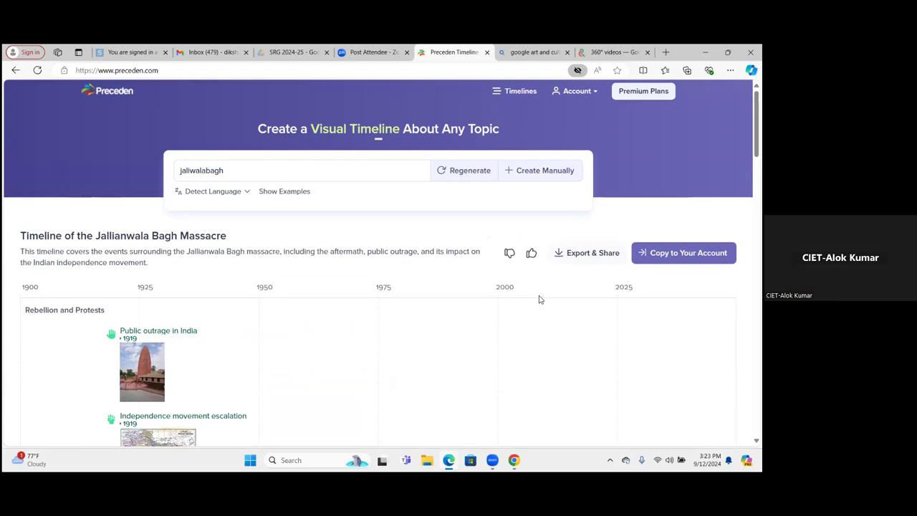
scroll(540, 300, down, 1)
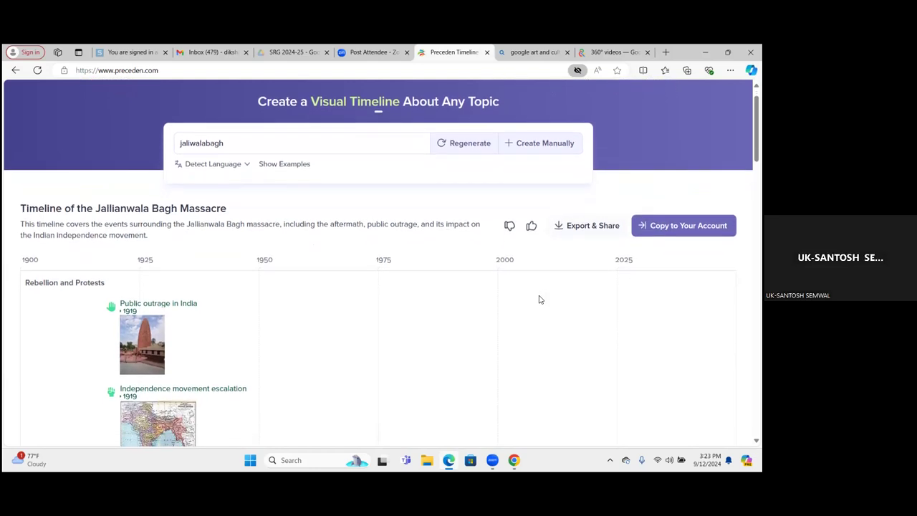
scroll(539, 299, down, 1)
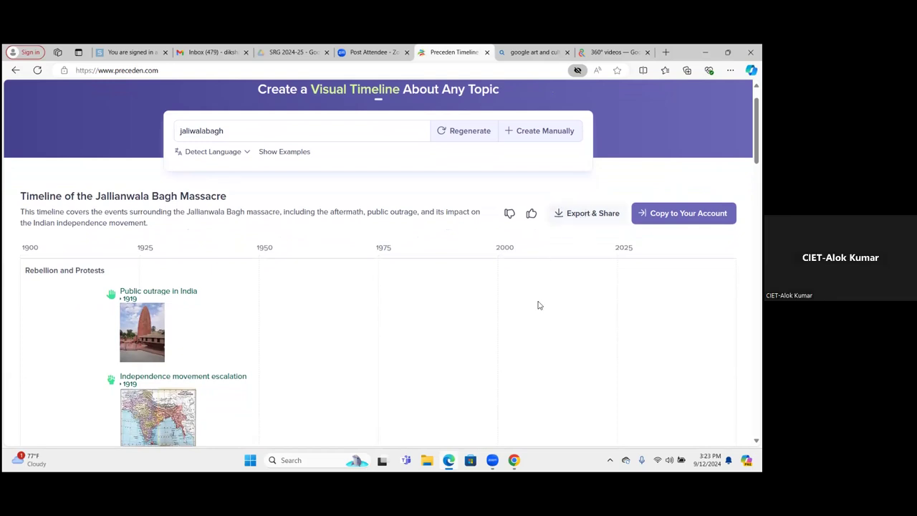
scroll(541, 349, down, 1)
scroll(541, 350, down, 1)
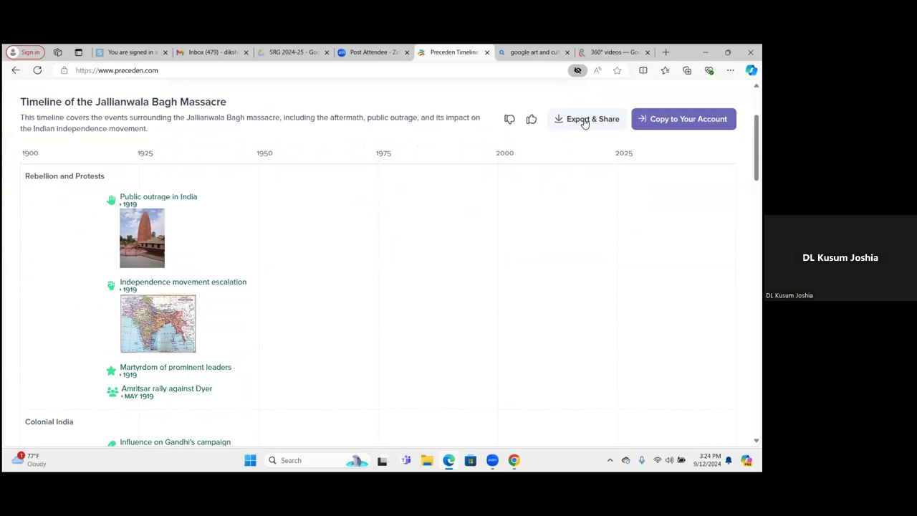
click(584, 123)
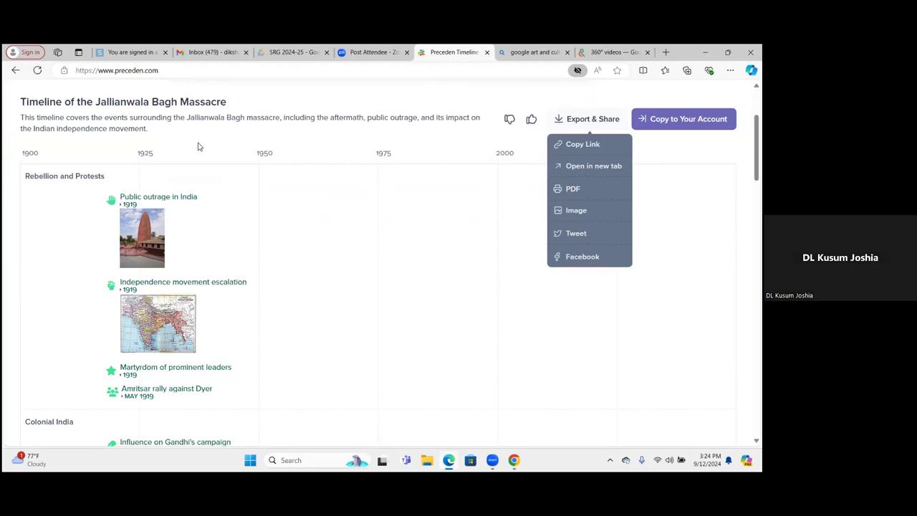
scroll(330, 277, up, 1)
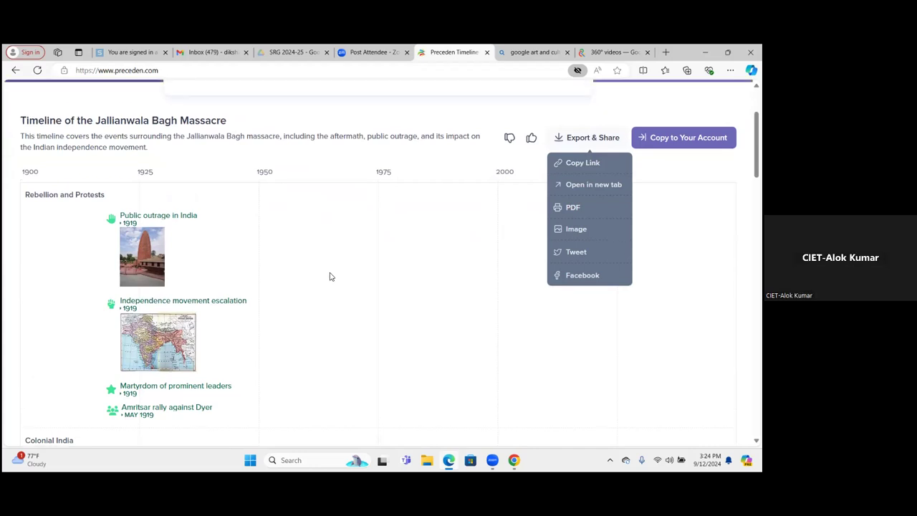
scroll(331, 276, up, 1)
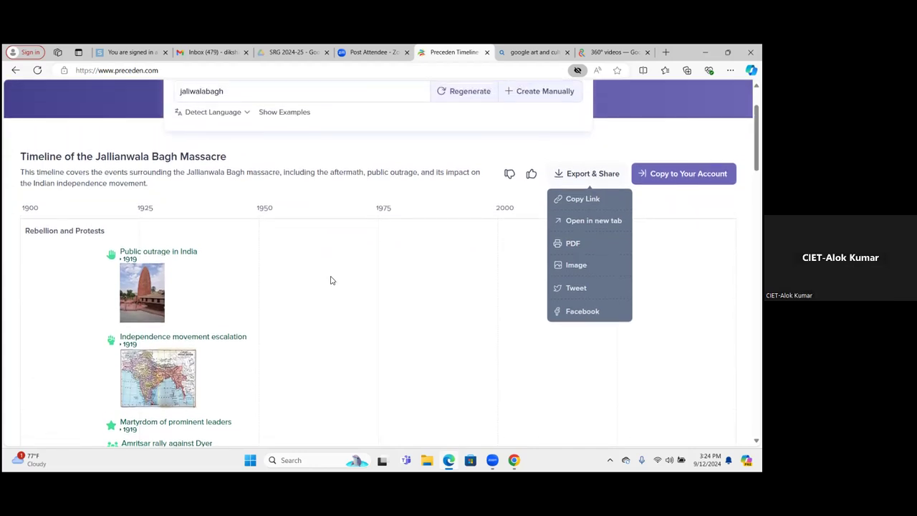
scroll(332, 280, up, 1)
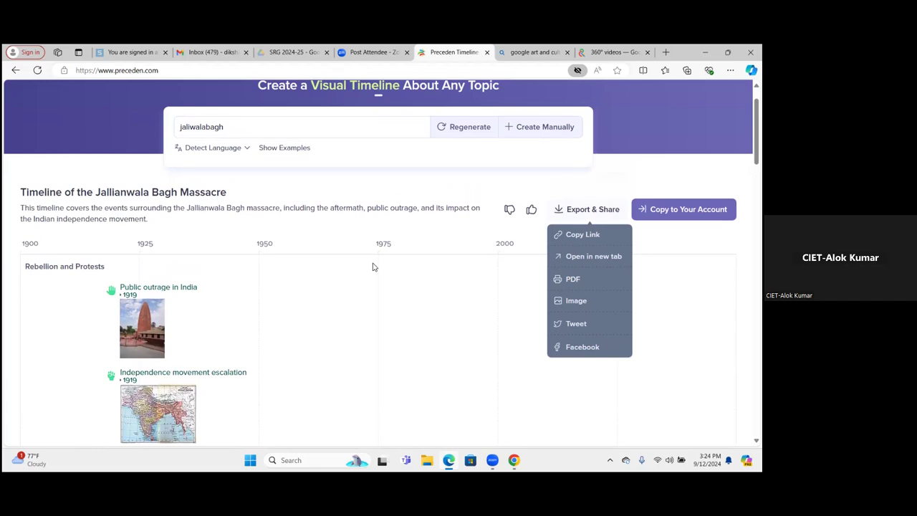